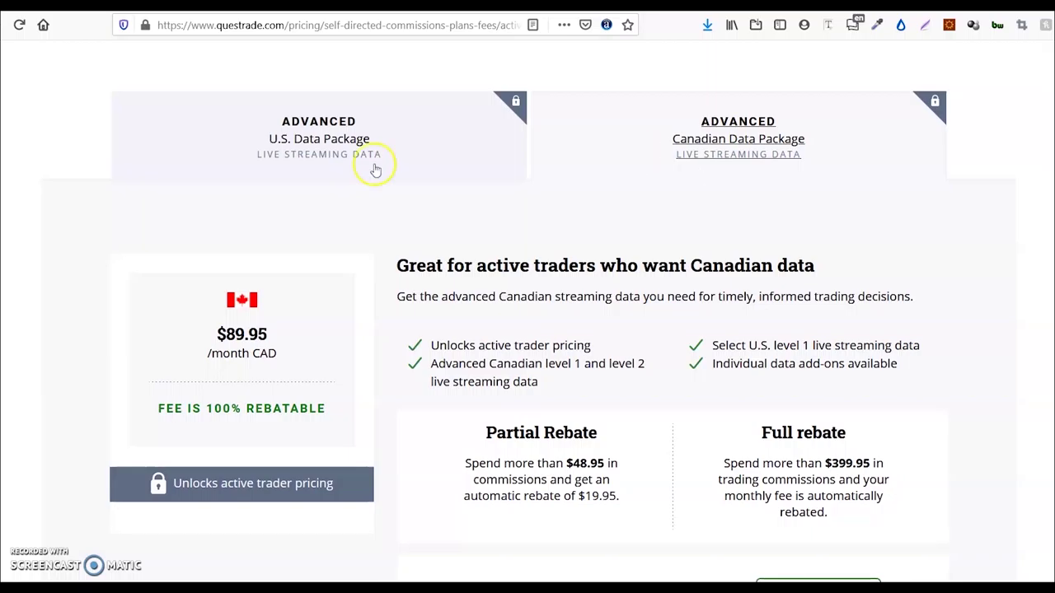
Review the Advanced data packages, including the $89.95/month CAD Canadian package, then return to the page top
{"action": "left_click", "coordinate": [663, 231]}
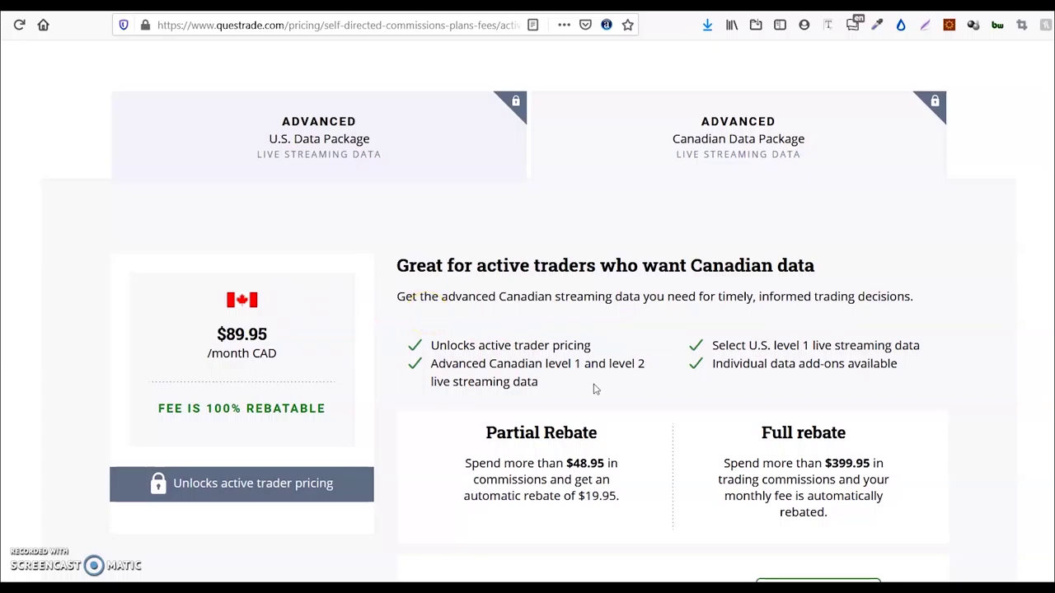
{"action": "scroll", "coordinate": [595, 389], "scroll_direction": "up", "scroll_amount": 10}
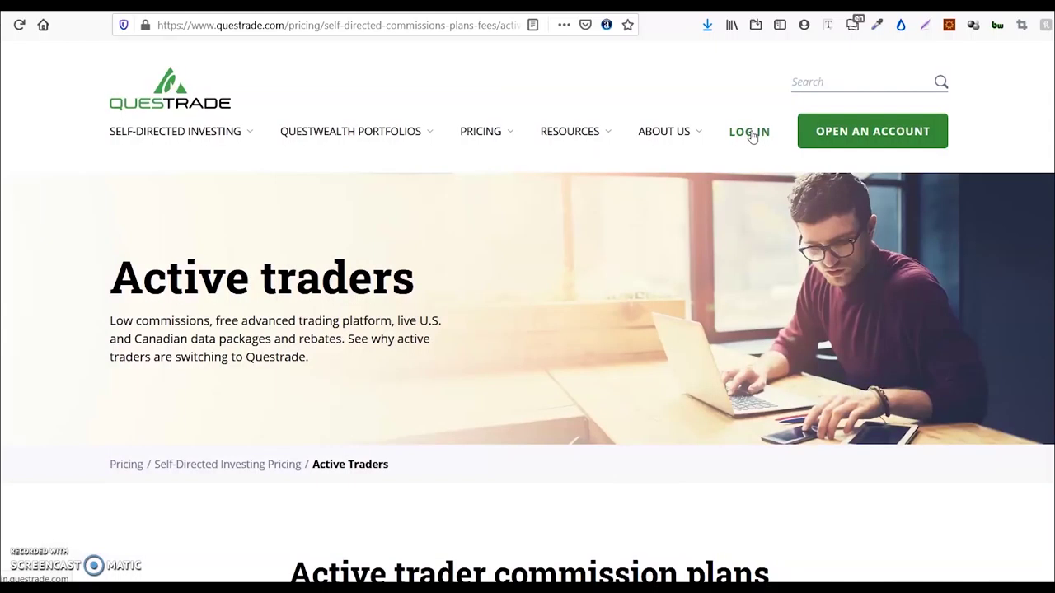
Log in to Questrade with the account password
{"action": "left_click", "coordinate": [752, 136]}
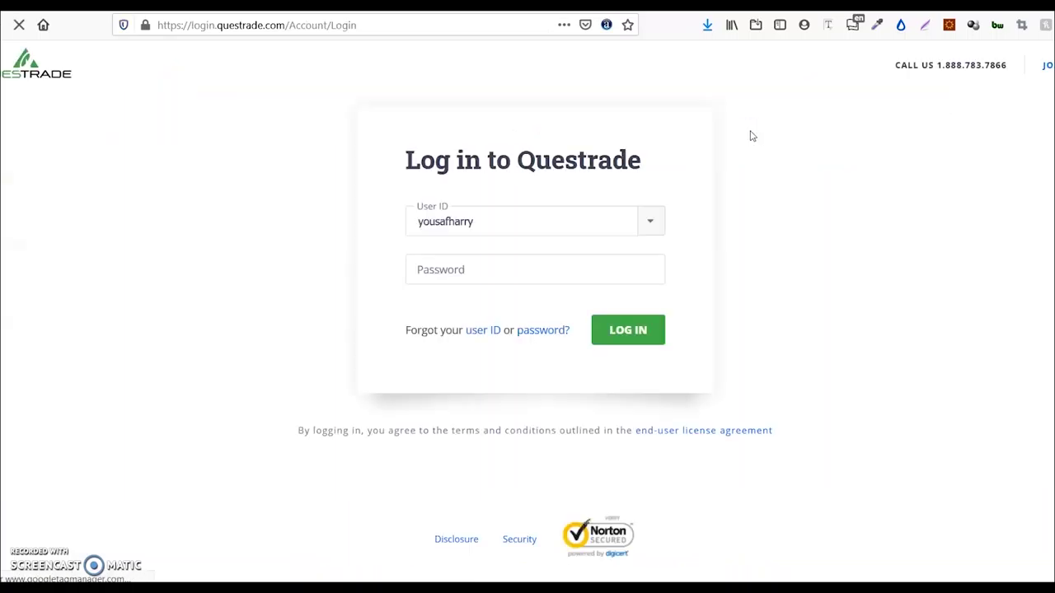
{"action": "left_click", "coordinate": [532, 258]}
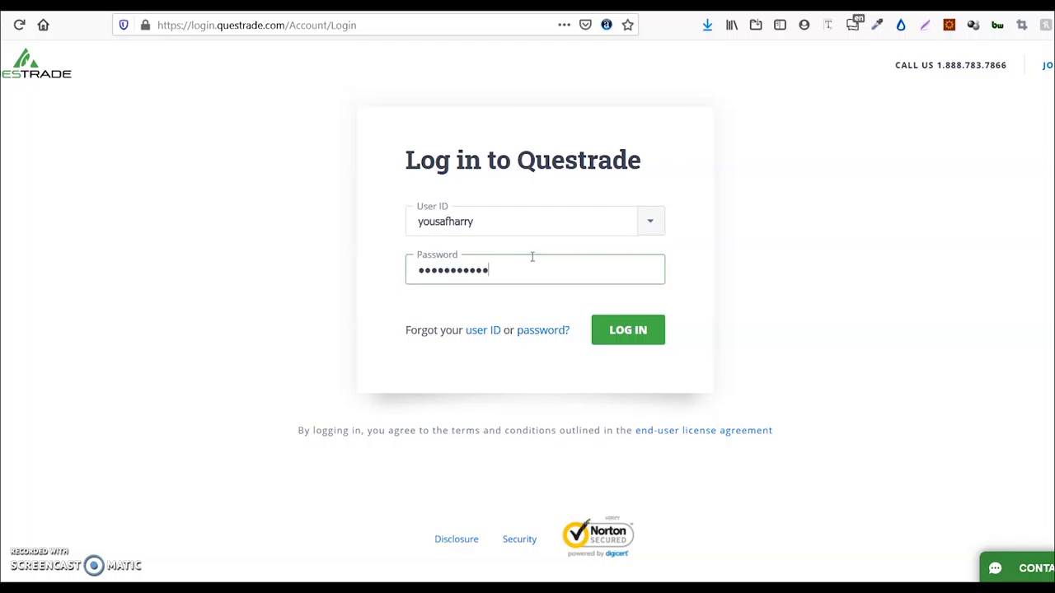
{"action": "type", "text": "••"}
{"action": "key", "text": "Return"}
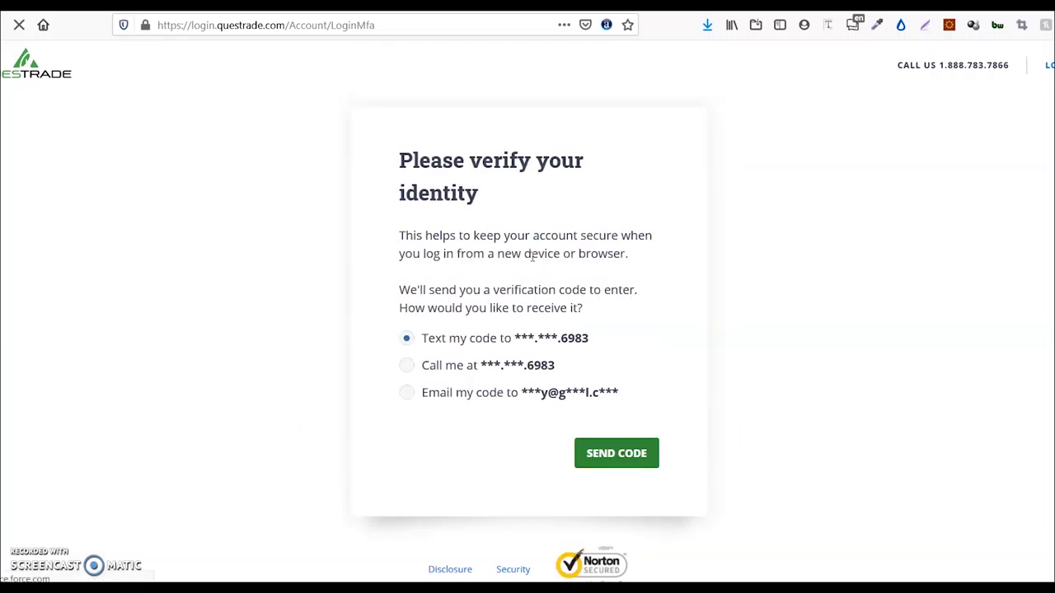
Verify identity with the texted verification code to reach the account summary
{"action": "left_click", "coordinate": [614, 453]}
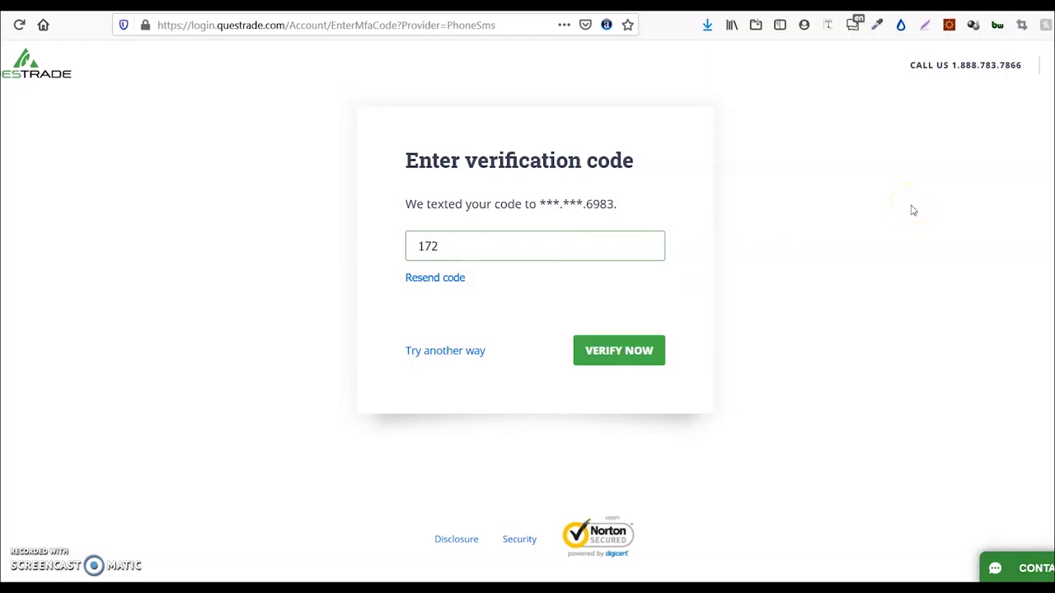
{"action": "left_click", "coordinate": [643, 354]}
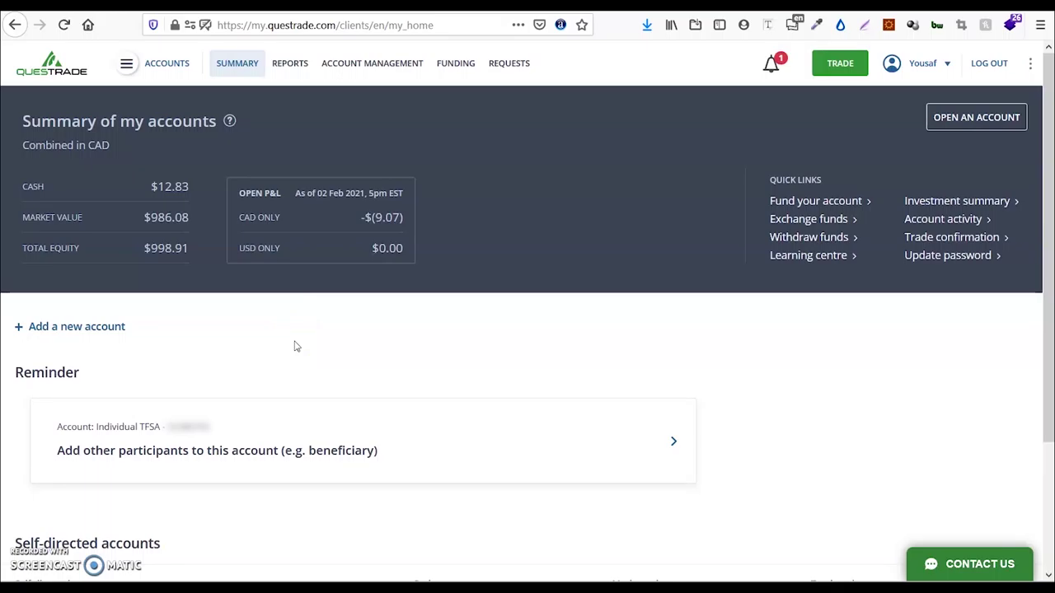
Open the Trading platform from the ACCOUNTS menu to see TFSA balances in CAD and USD
{"action": "scroll", "coordinate": [297, 346], "scroll_direction": "down", "scroll_amount": 2}
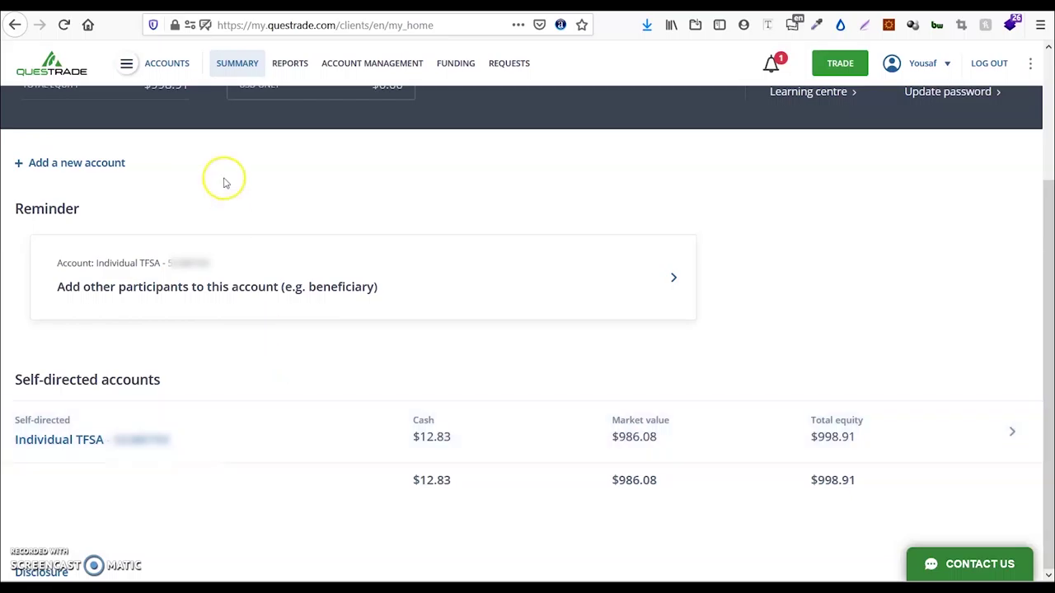
{"action": "left_click", "coordinate": [171, 68]}
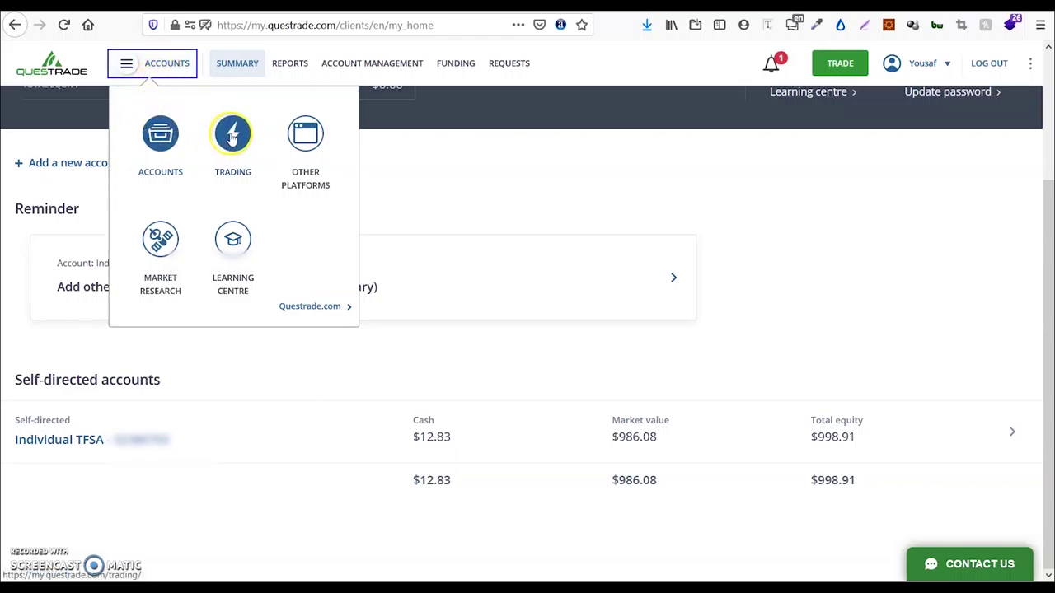
{"action": "left_click", "coordinate": [232, 138]}
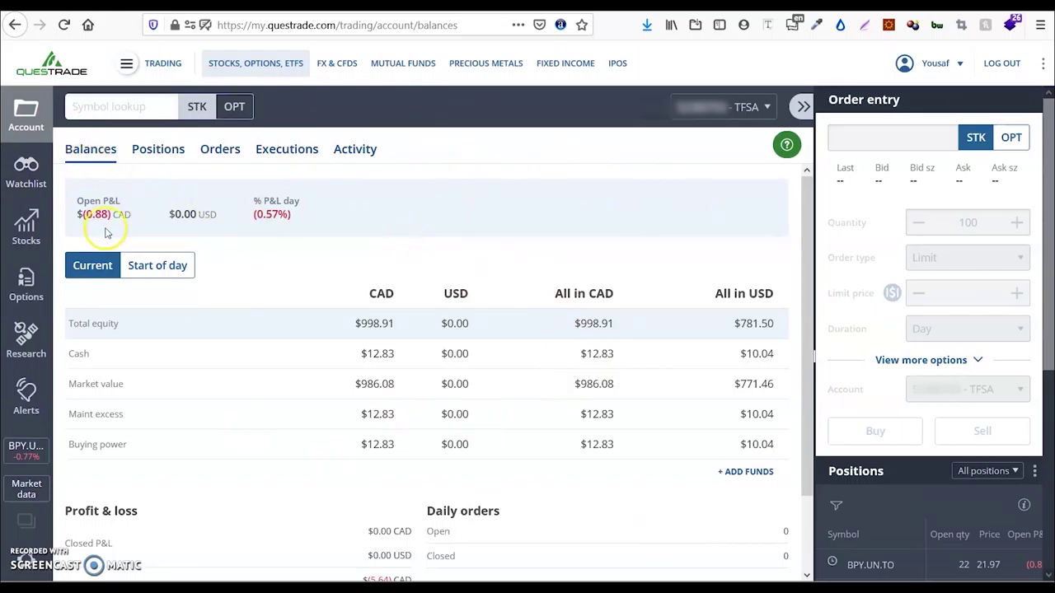
Review the account's positions and its executed orders over the 2-week range
{"action": "left_click", "coordinate": [93, 159]}
{"action": "left_click", "coordinate": [153, 155]}
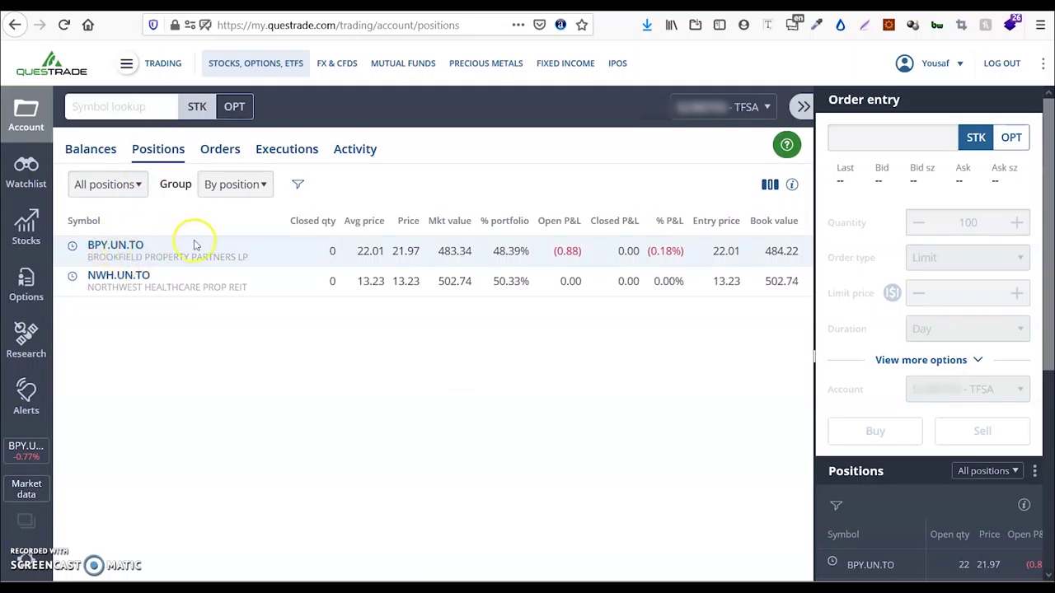
{"action": "left_click", "coordinate": [220, 152]}
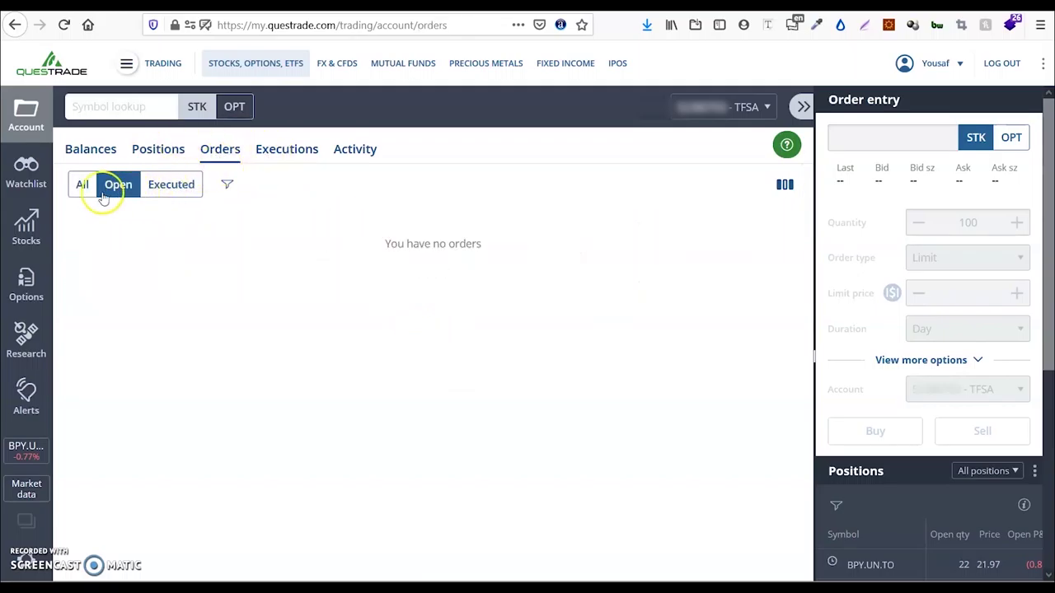
{"action": "left_click", "coordinate": [163, 190]}
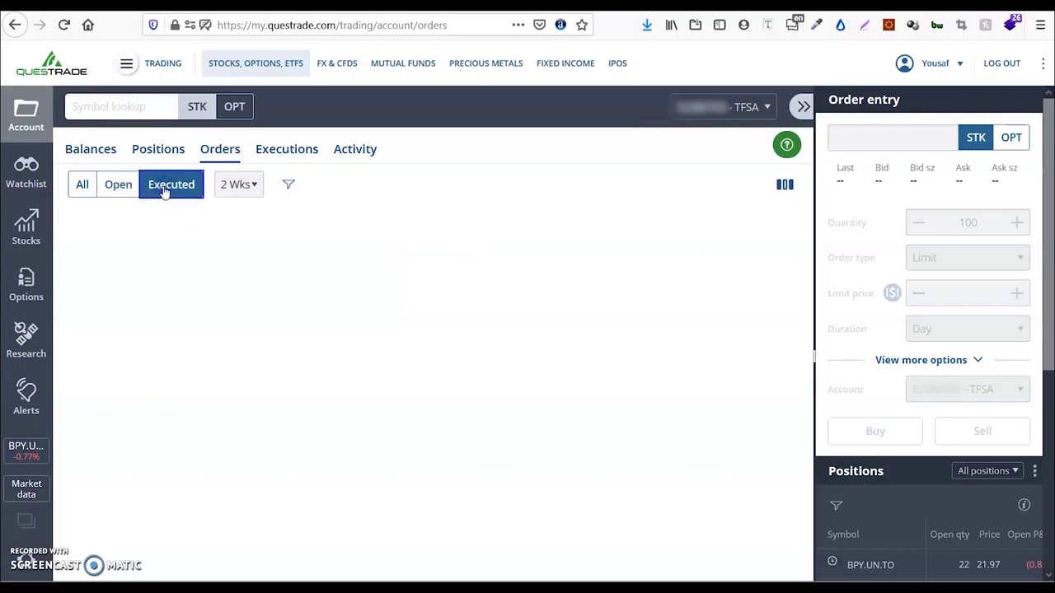
{"action": "left_click", "coordinate": [250, 184]}
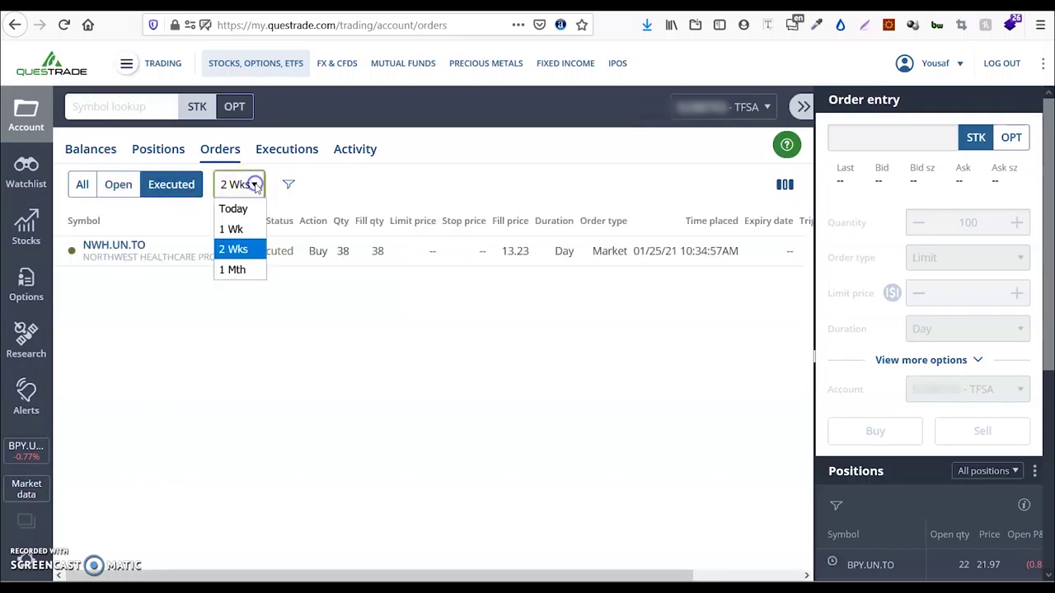
{"action": "left_click", "coordinate": [341, 188]}
Check the activity log, then bring up the Tech watchlist with TSLA and AAPL
{"action": "left_click", "coordinate": [356, 158]}
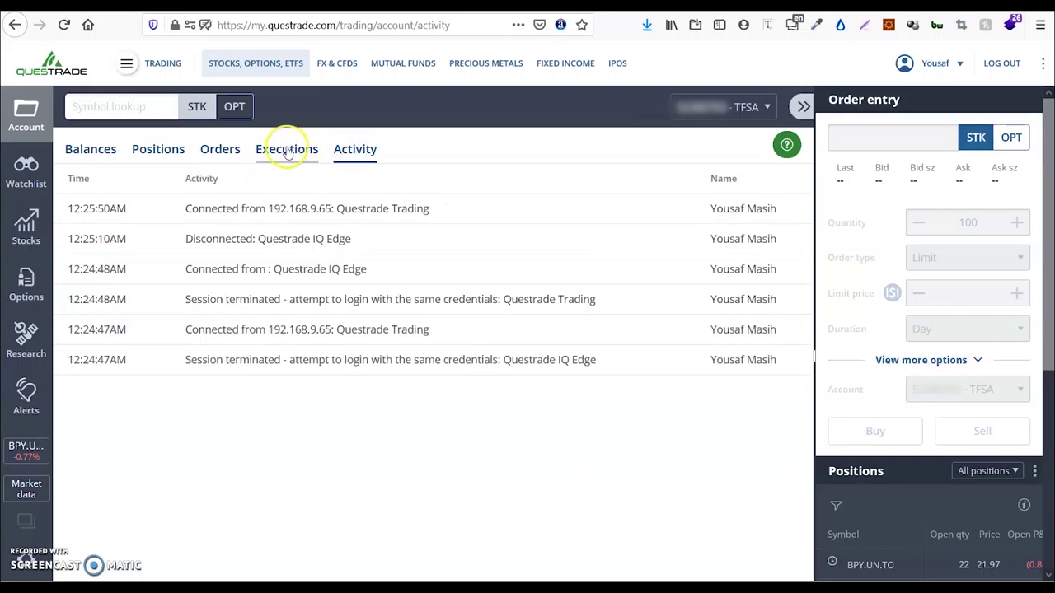
{"action": "left_click", "coordinate": [354, 162]}
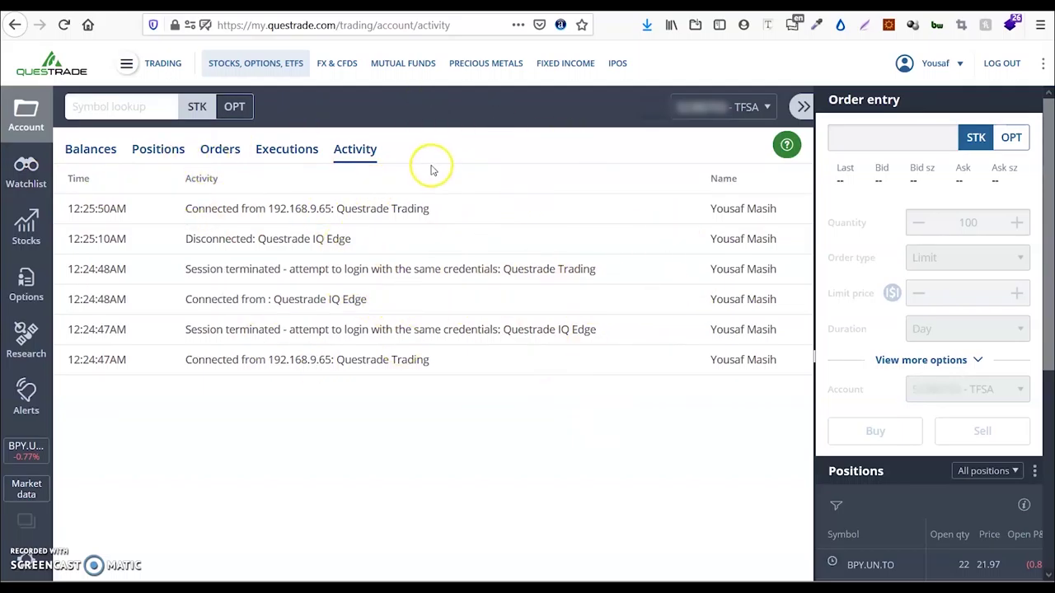
{"action": "left_click", "coordinate": [24, 180]}
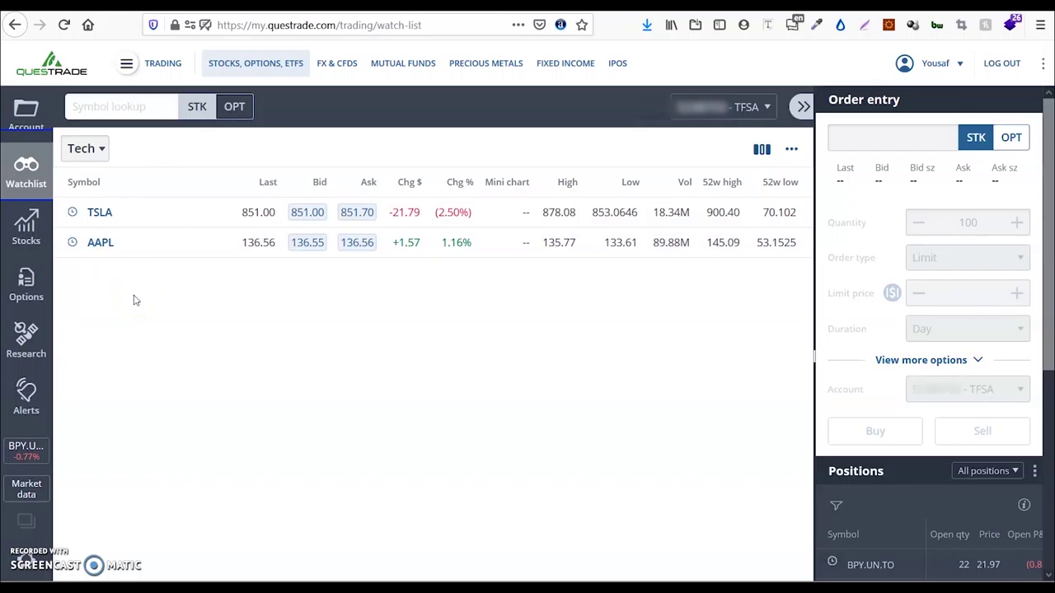
Create a personal watchlist named 'heath care' in the watchlist manager and open it
{"action": "left_click", "coordinate": [188, 310]}
{"action": "left_click", "coordinate": [791, 150]}
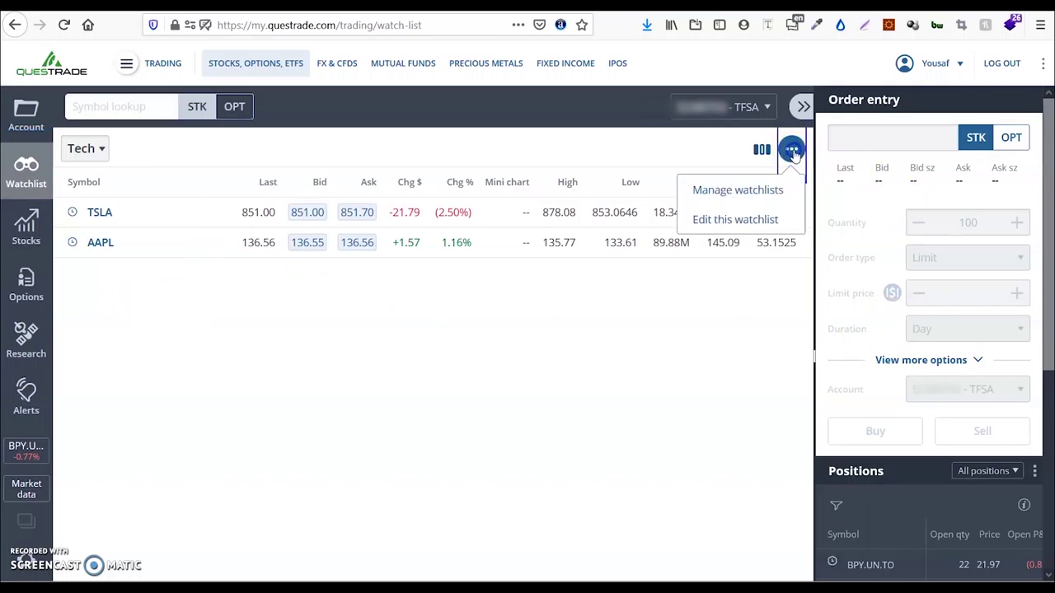
{"action": "left_click", "coordinate": [793, 158]}
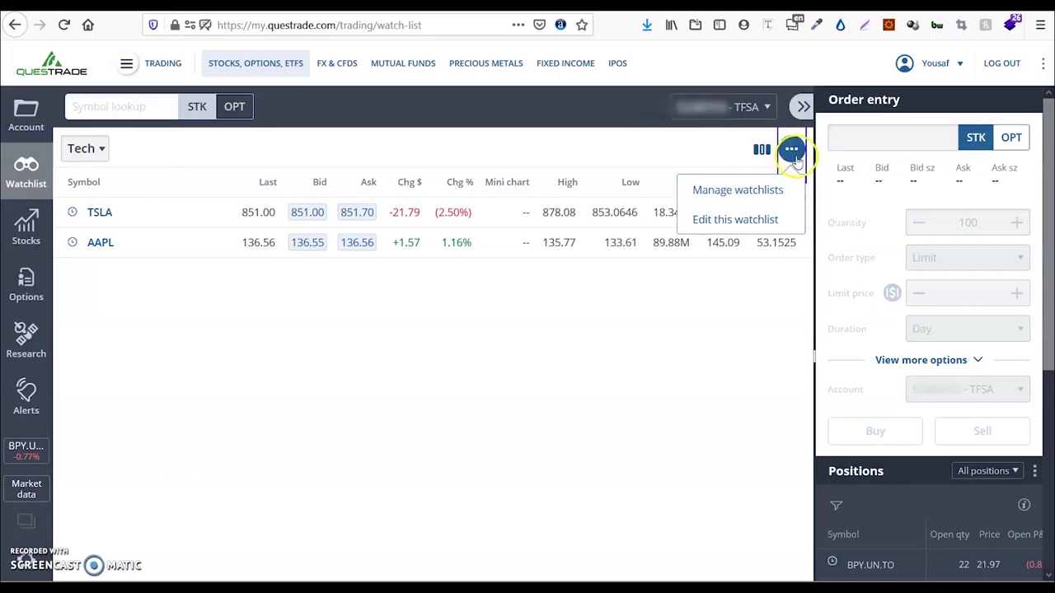
{"action": "left_click", "coordinate": [739, 195]}
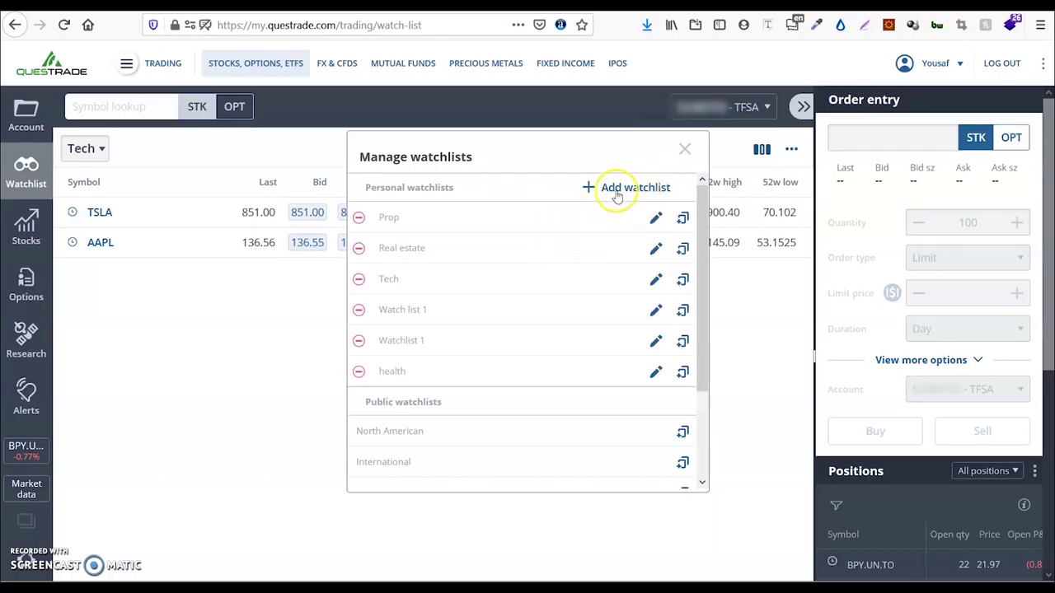
{"action": "left_click", "coordinate": [636, 188]}
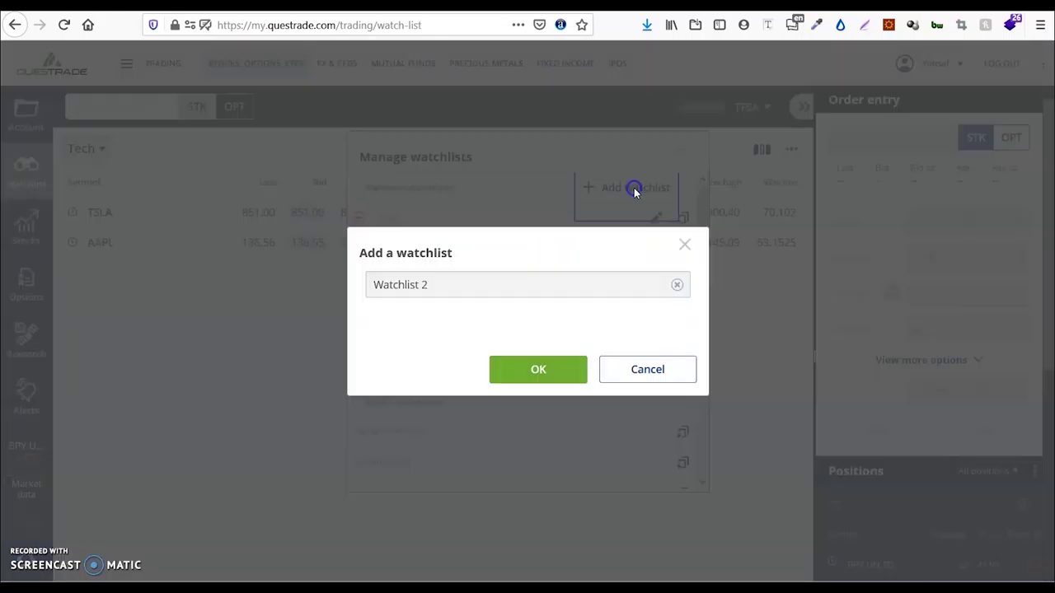
{"action": "triple_click", "coordinate": [473, 284]}
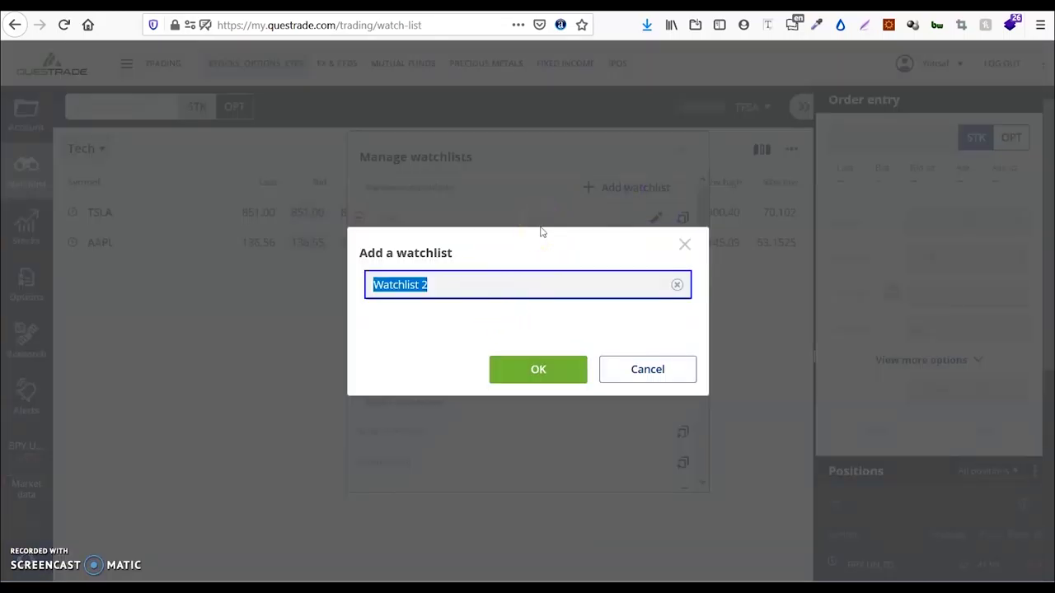
{"action": "type", "text": "heath care"}
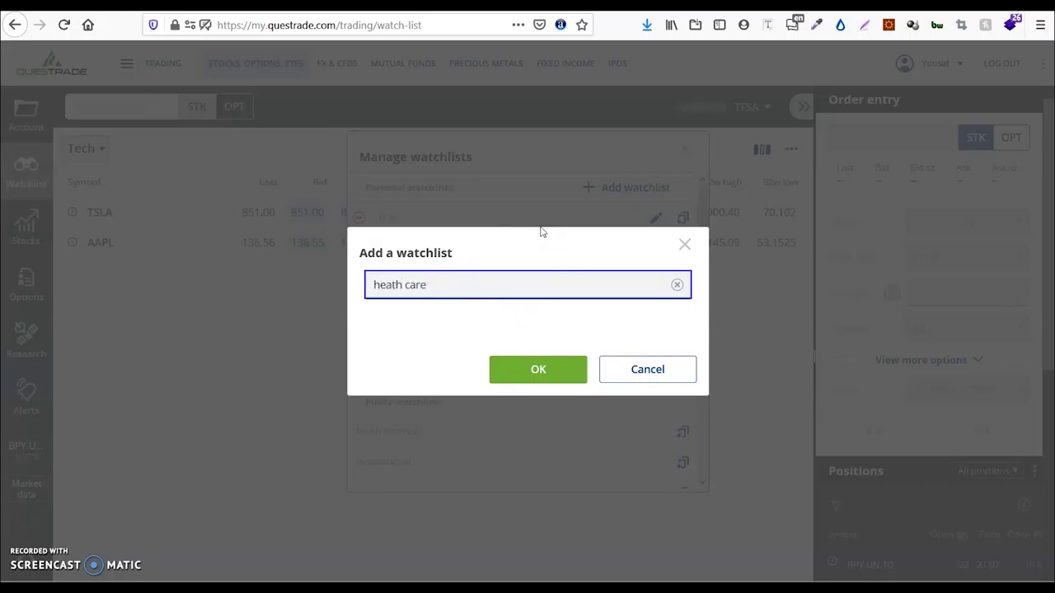
{"action": "left_click", "coordinate": [537, 371]}
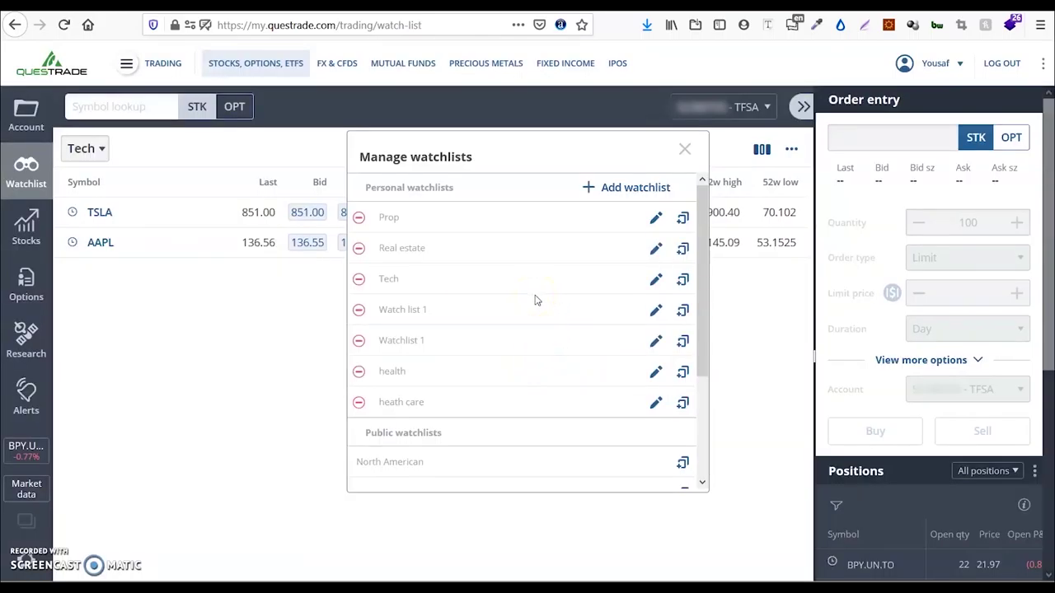
{"action": "left_click", "coordinate": [685, 151]}
{"action": "left_click", "coordinate": [103, 149]}
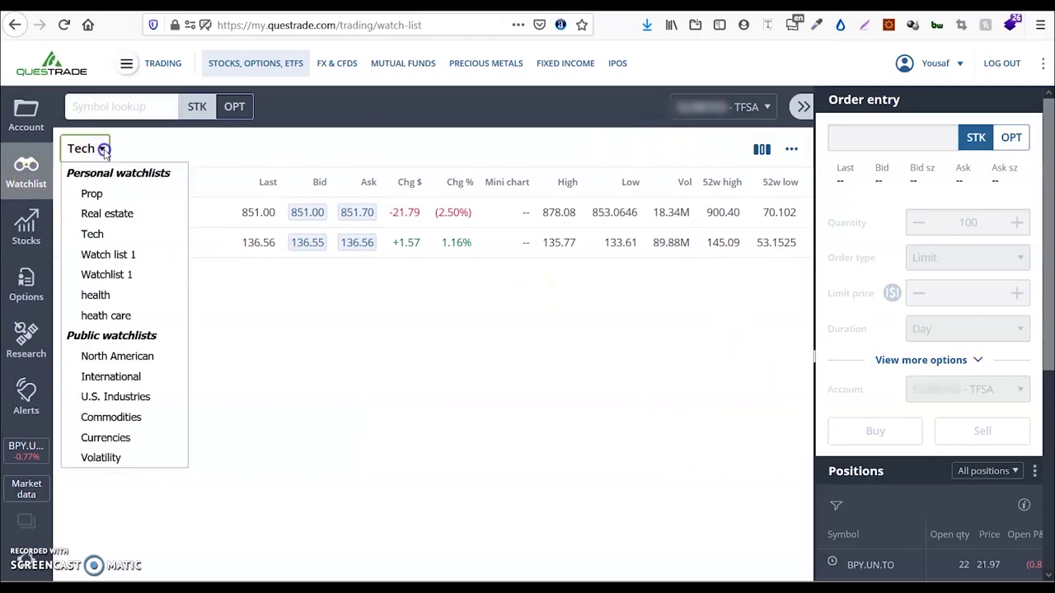
{"action": "left_click", "coordinate": [125, 319]}
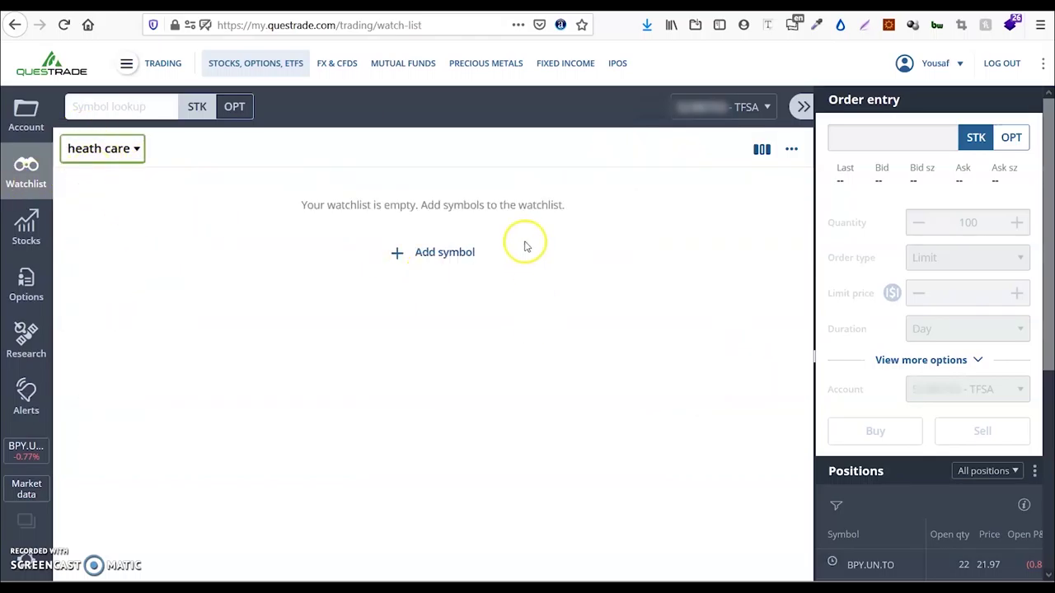
Search 'CHART' and add CSH.UN.TO (Chartwell Retirement Residences) to the heath care watchlist
{"action": "left_click", "coordinate": [449, 252]}
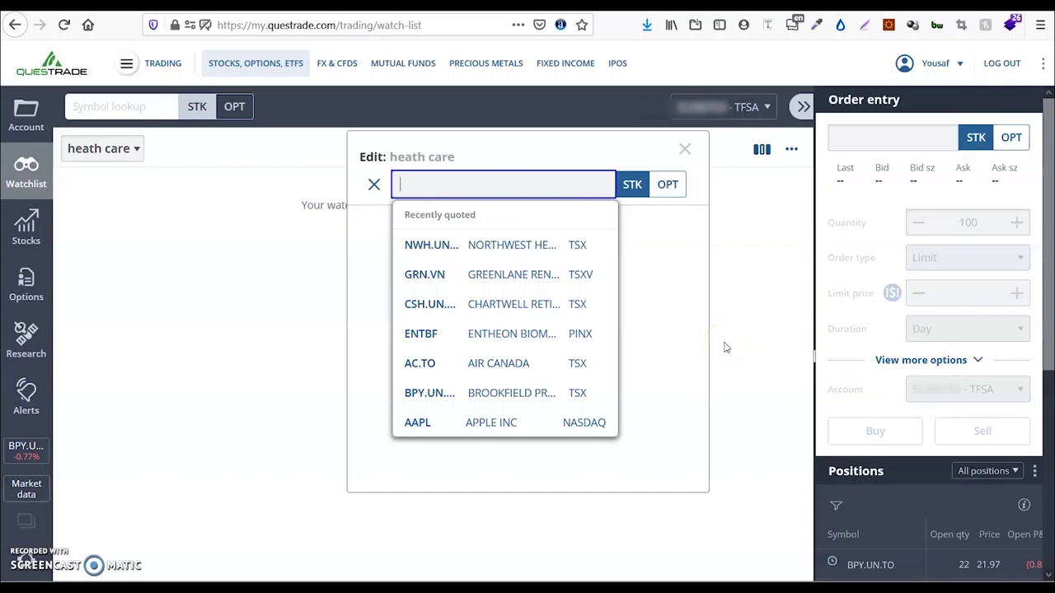
{"action": "type", "text": "CAHRT"}
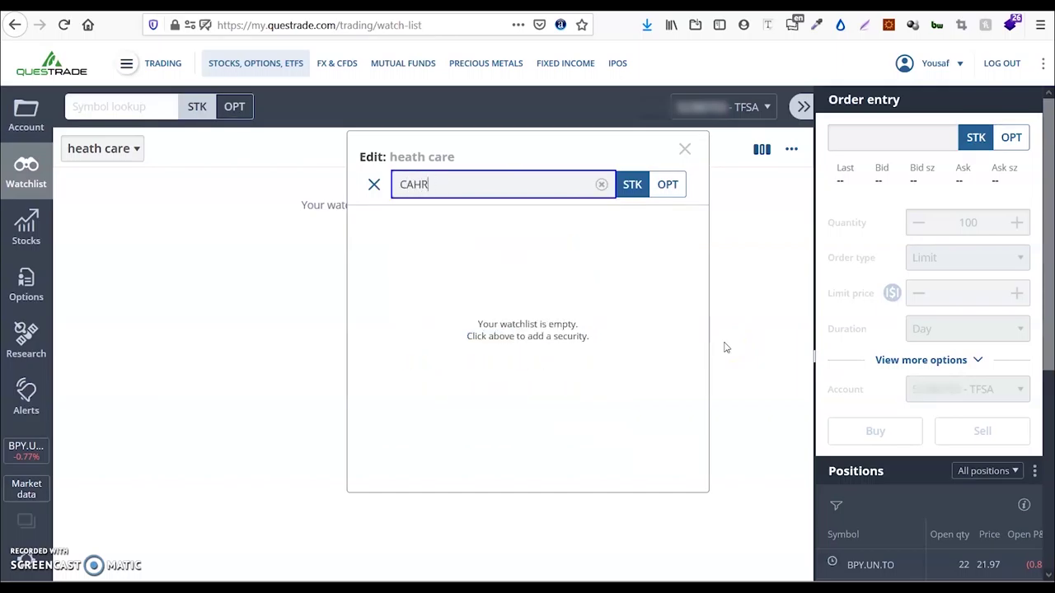
{"action": "key", "text": "BackSpace"}
{"action": "key", "text": "BackSpace"}
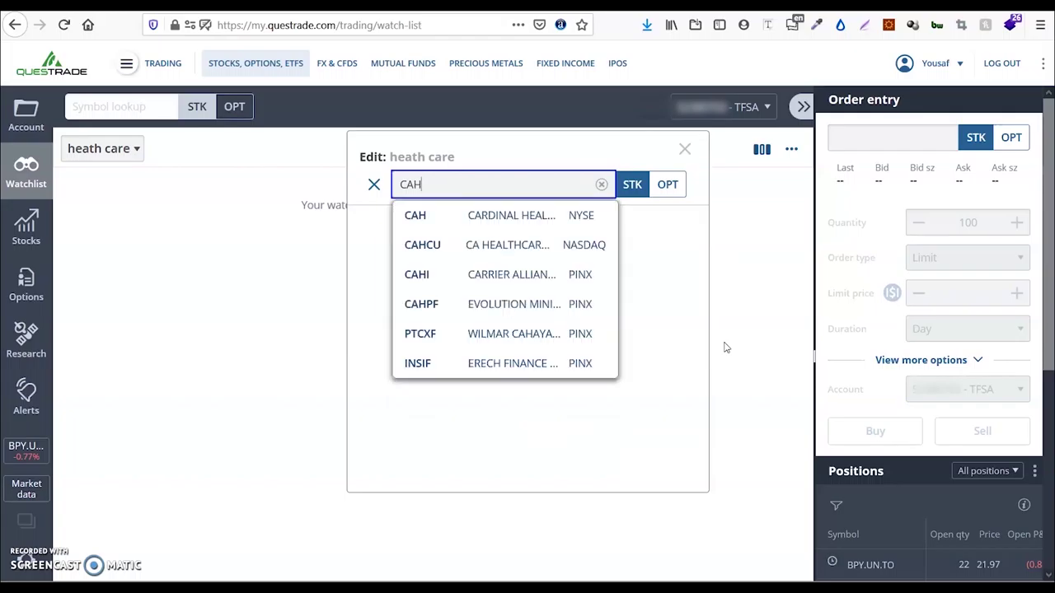
{"action": "key", "text": "BackSpace"}
{"action": "key", "text": "BackSpace"}
{"action": "type", "text": "HART"}
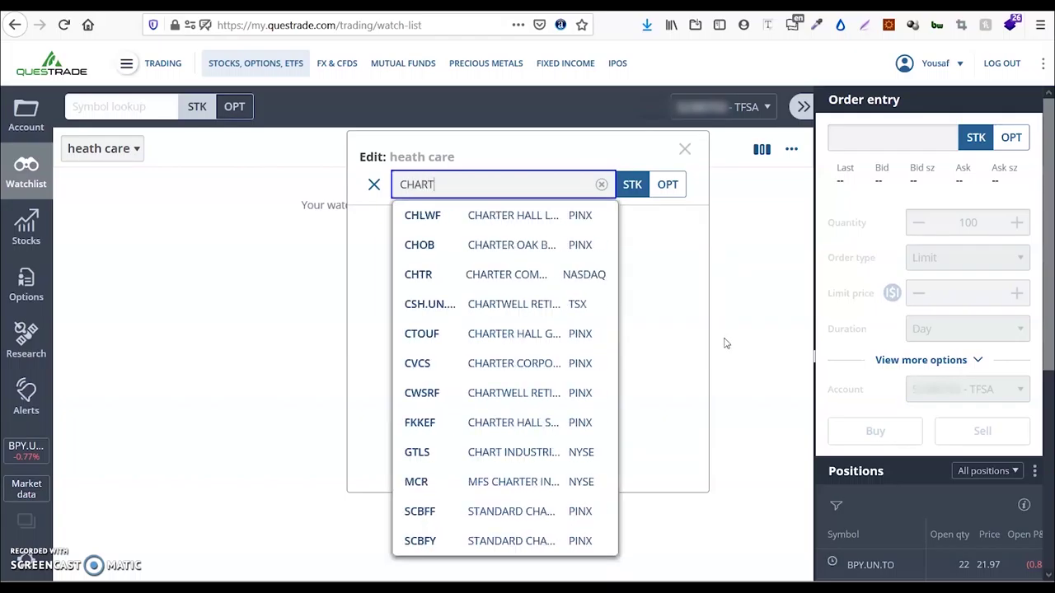
{"action": "left_click", "coordinate": [504, 307]}
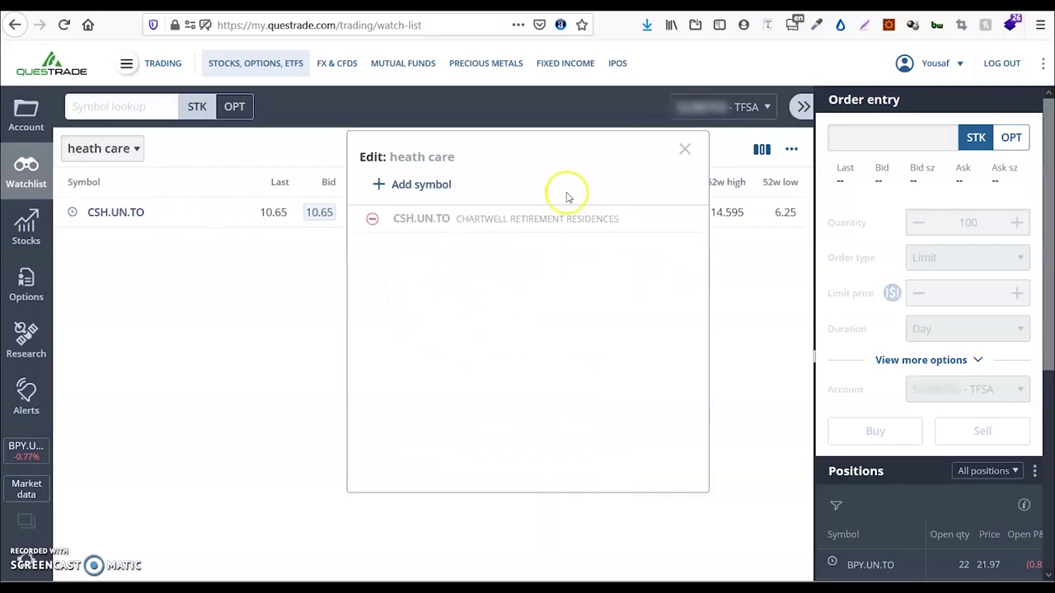
{"action": "left_click", "coordinate": [684, 149]}
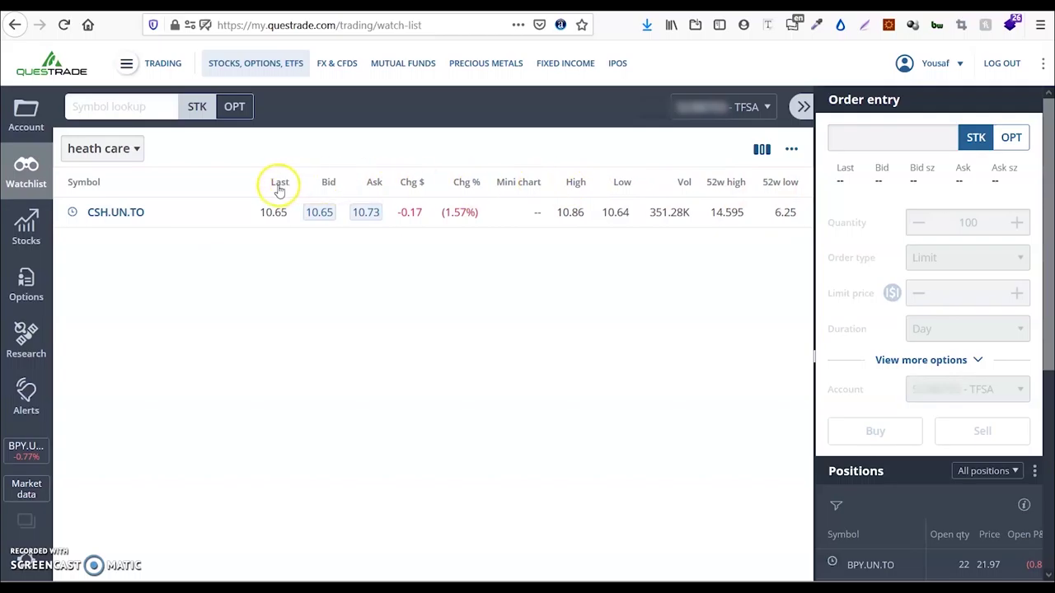
Remove the Last column from the heath care watchlist
{"action": "left_click", "coordinate": [762, 155]}
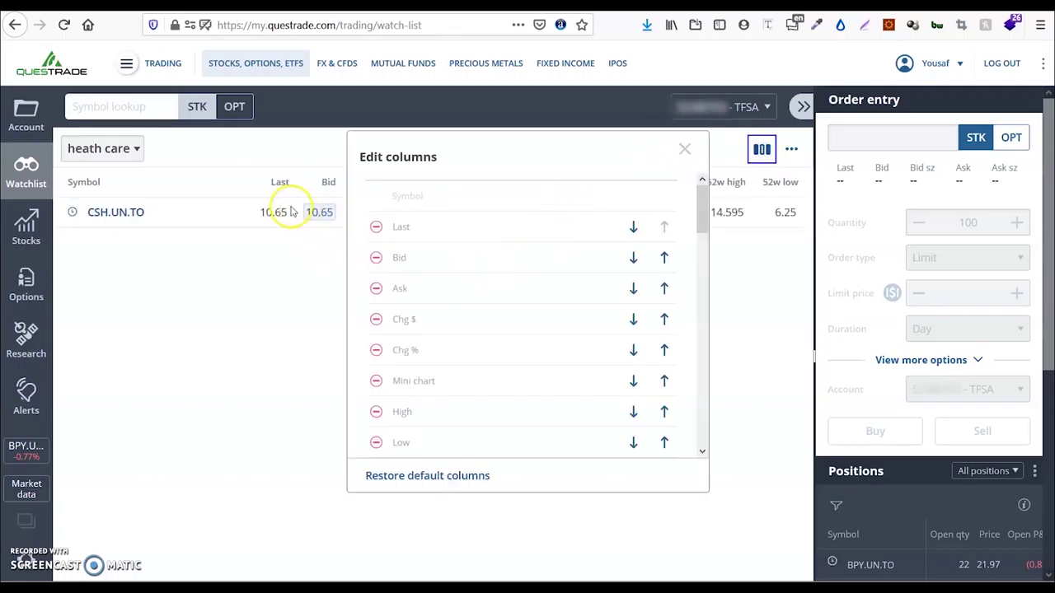
{"action": "scroll", "coordinate": [438, 329], "scroll_direction": "down", "scroll_amount": 2}
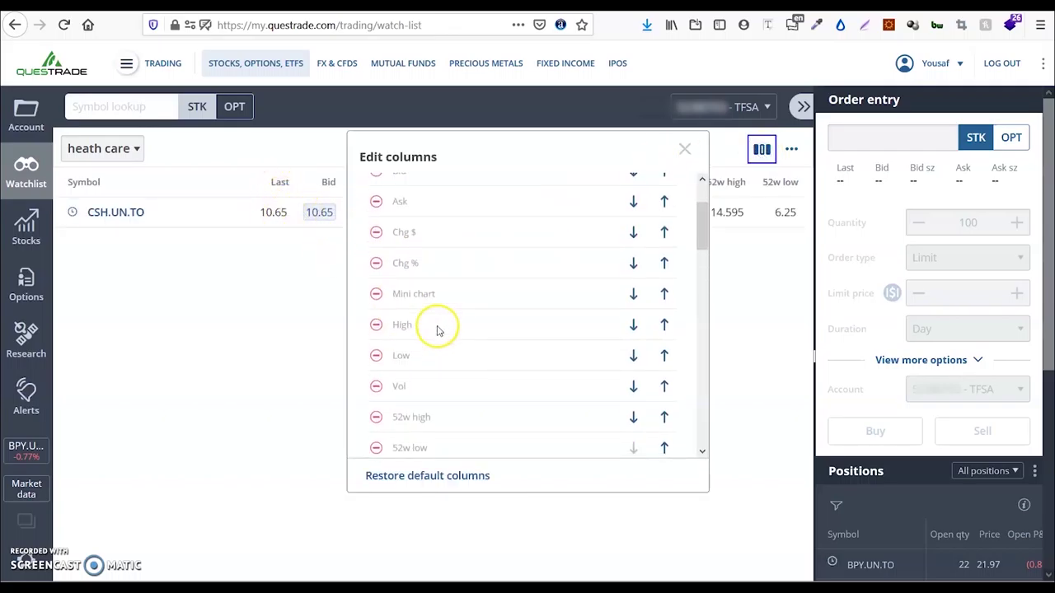
{"action": "scroll", "coordinate": [438, 330], "scroll_direction": "down", "scroll_amount": 6}
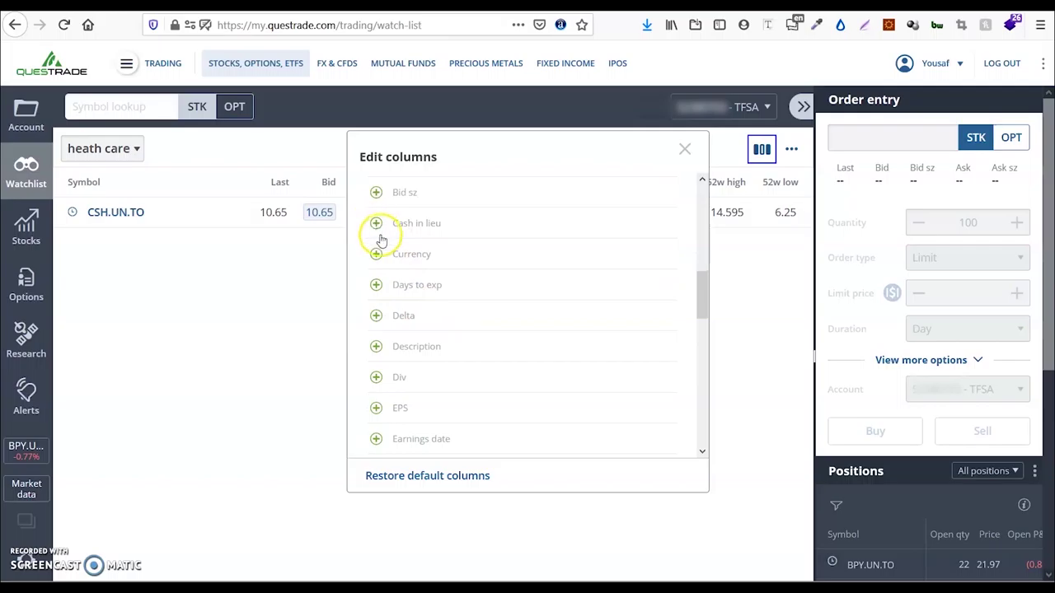
{"action": "scroll", "coordinate": [467, 259], "scroll_direction": "up", "scroll_amount": 6}
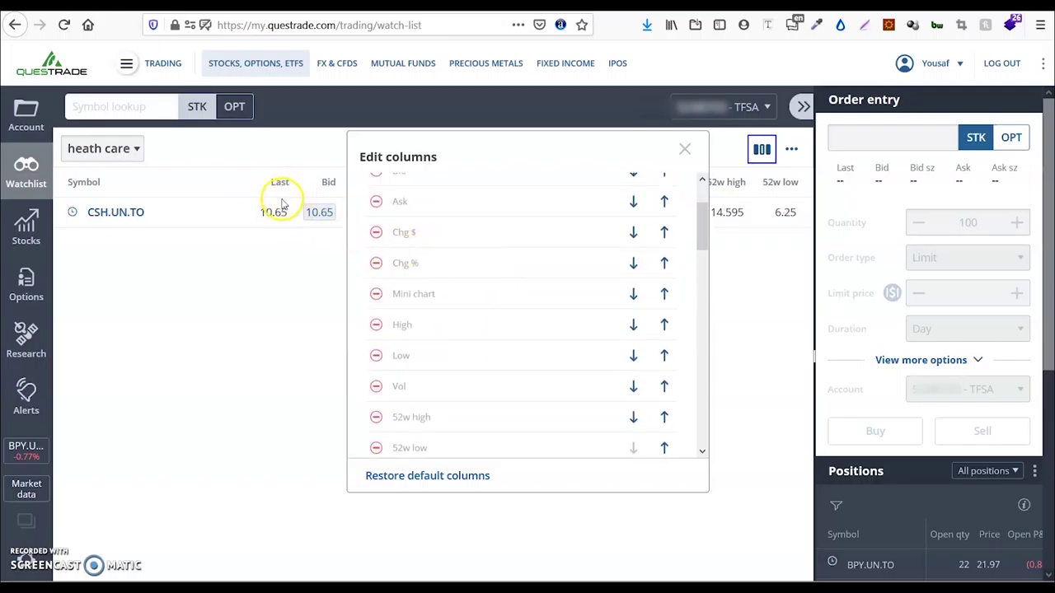
{"action": "left_click", "coordinate": [685, 149]}
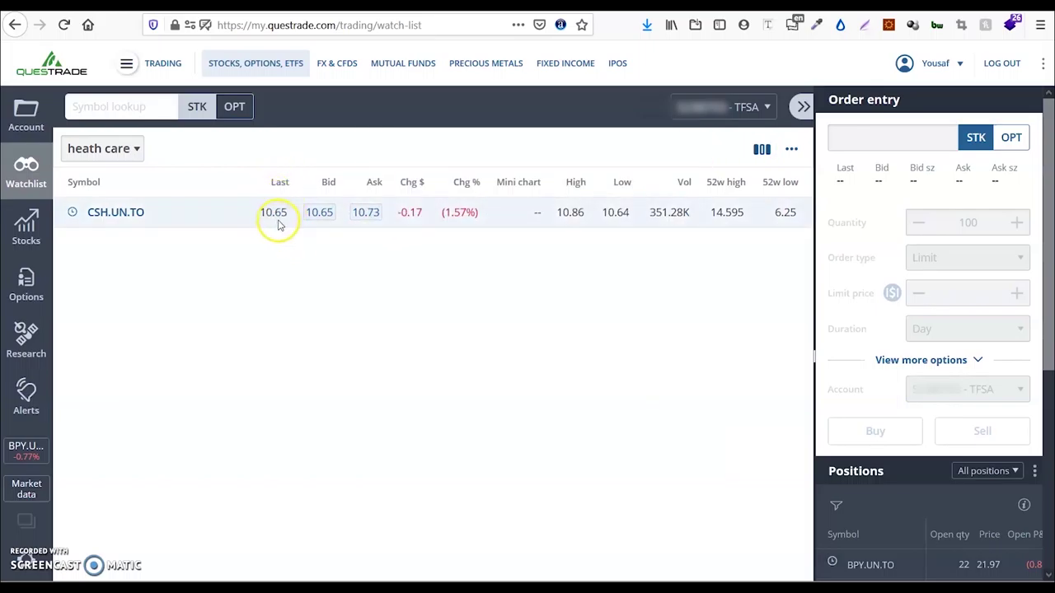
{"action": "left_click", "coordinate": [761, 150]}
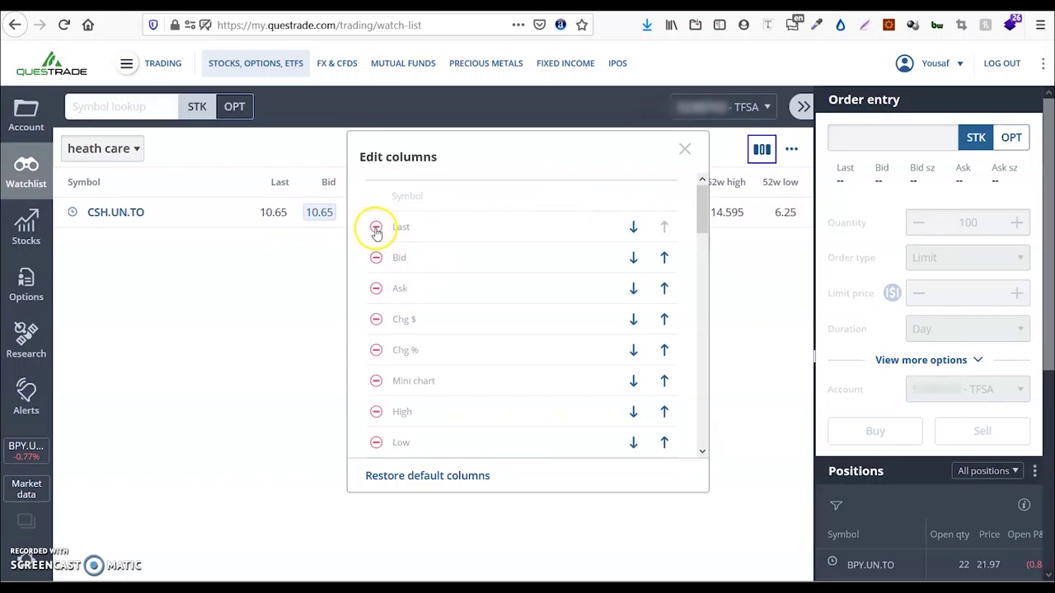
{"action": "left_click", "coordinate": [376, 228]}
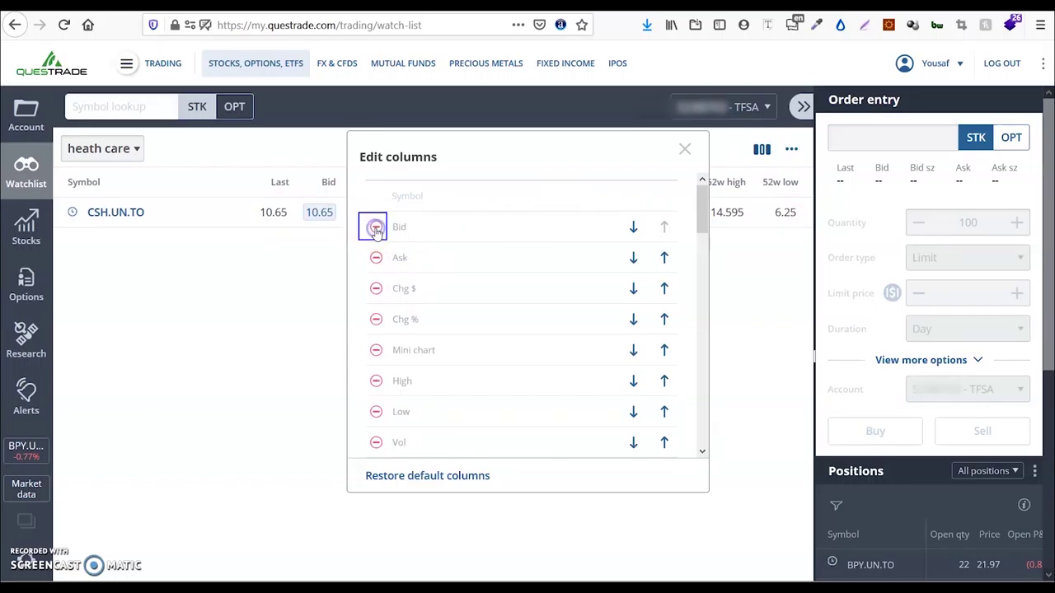
{"action": "left_click", "coordinate": [687, 149]}
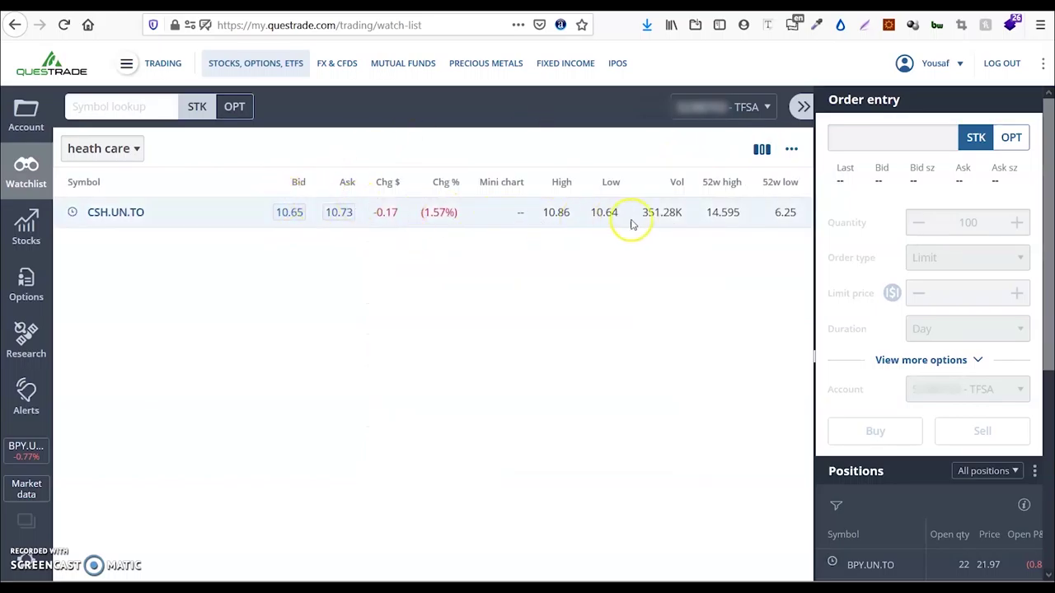
Add a Currency column to the watchlist, showing CAD for CSH.UN.TO
{"action": "left_click", "coordinate": [761, 149]}
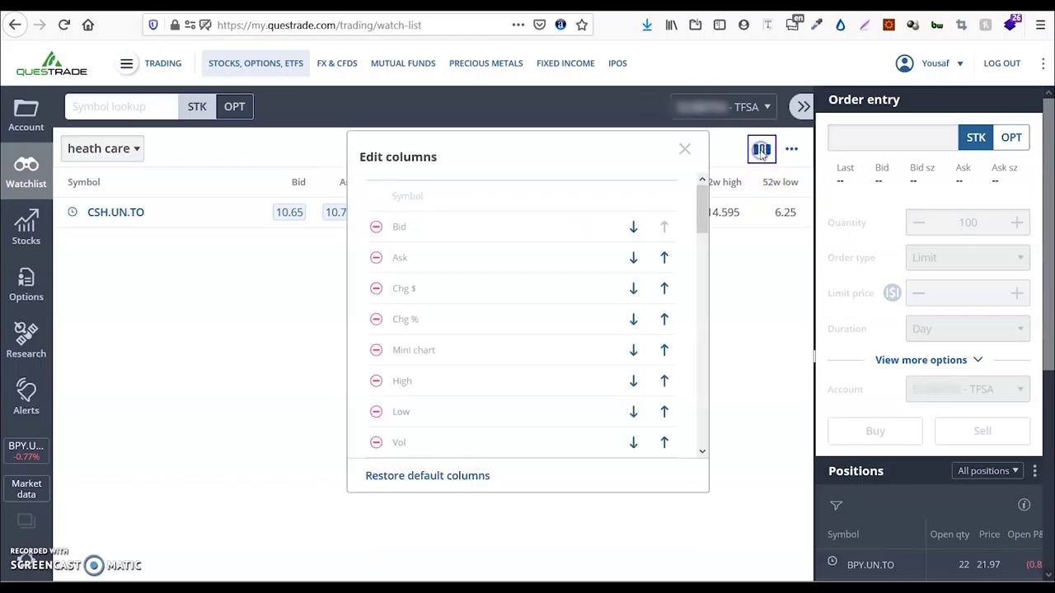
{"action": "scroll", "coordinate": [575, 295], "scroll_direction": "down", "scroll_amount": 3}
{"action": "scroll", "coordinate": [575, 295], "scroll_direction": "down", "scroll_amount": 1}
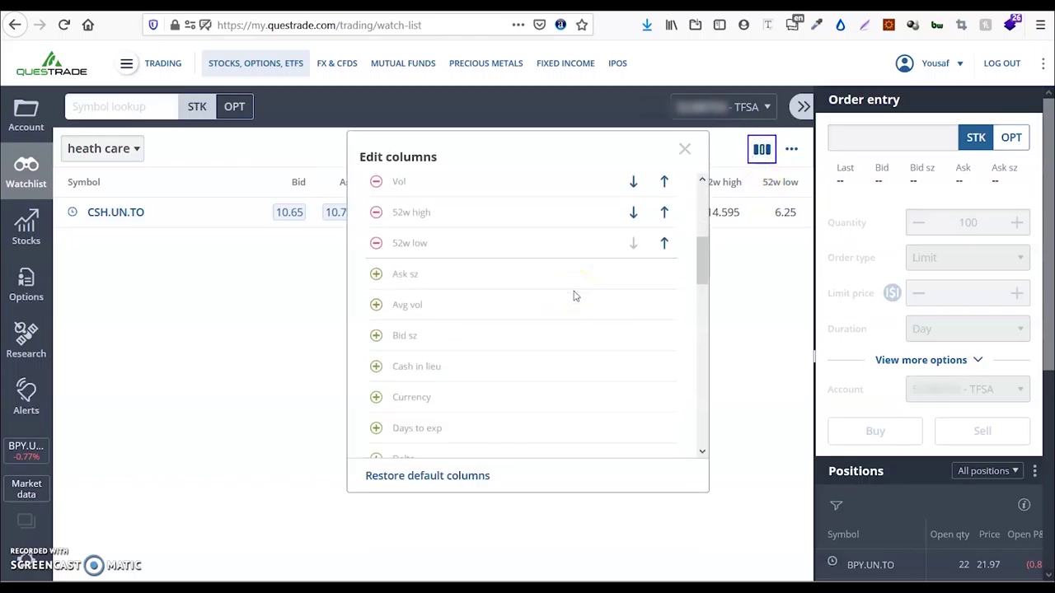
{"action": "scroll", "coordinate": [575, 297], "scroll_direction": "down", "scroll_amount": 1}
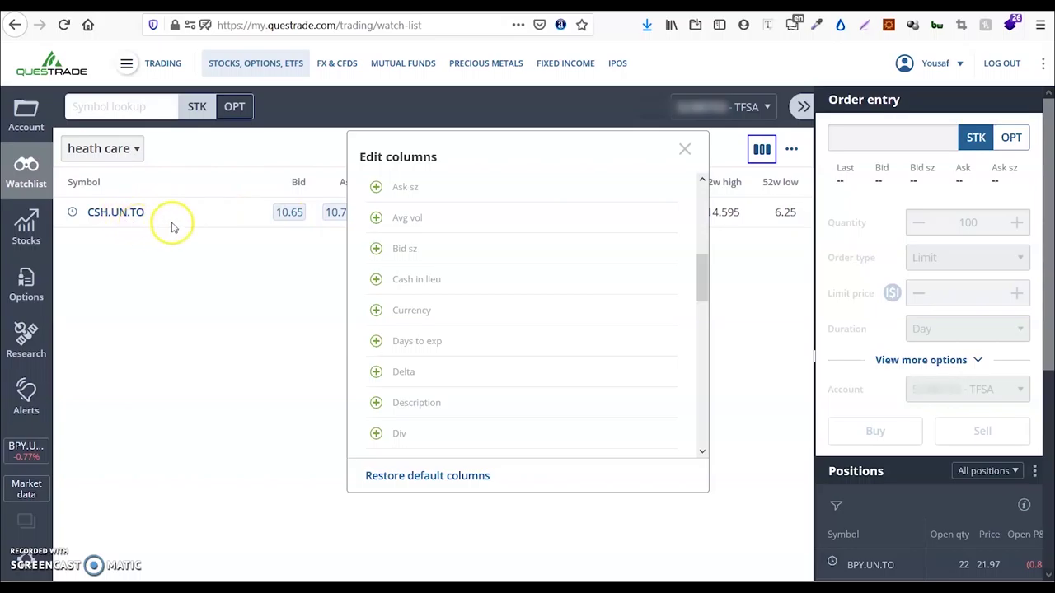
{"action": "left_click", "coordinate": [376, 311]}
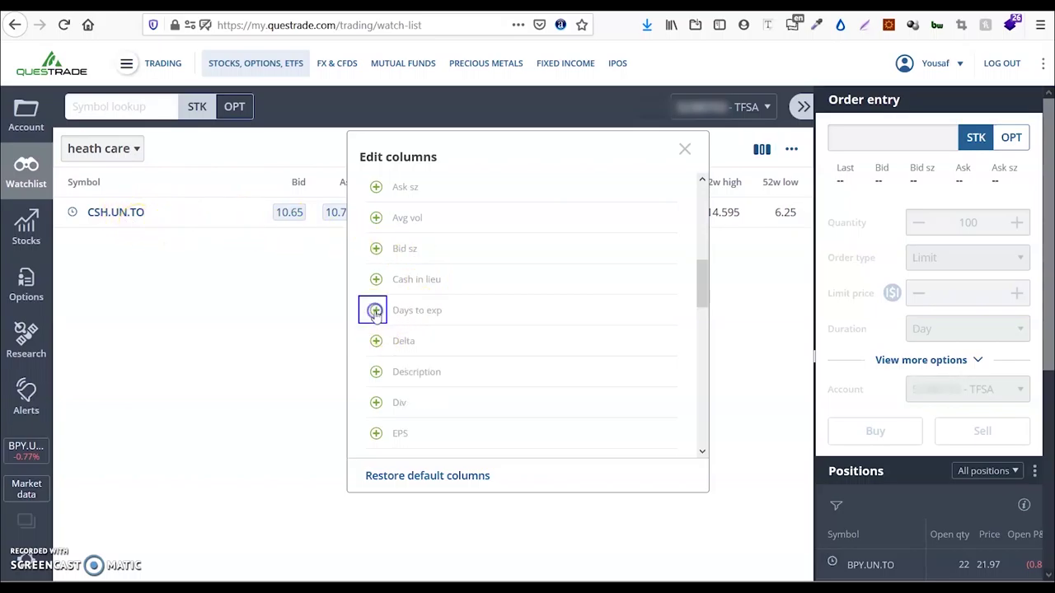
{"action": "left_click", "coordinate": [686, 150]}
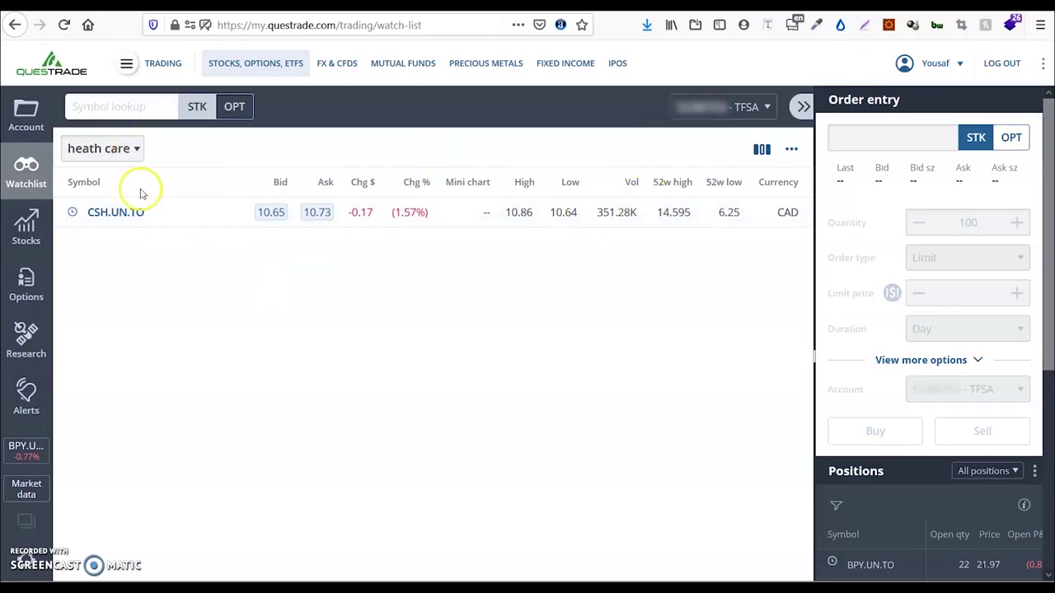
{"action": "left_click", "coordinate": [26, 224]}
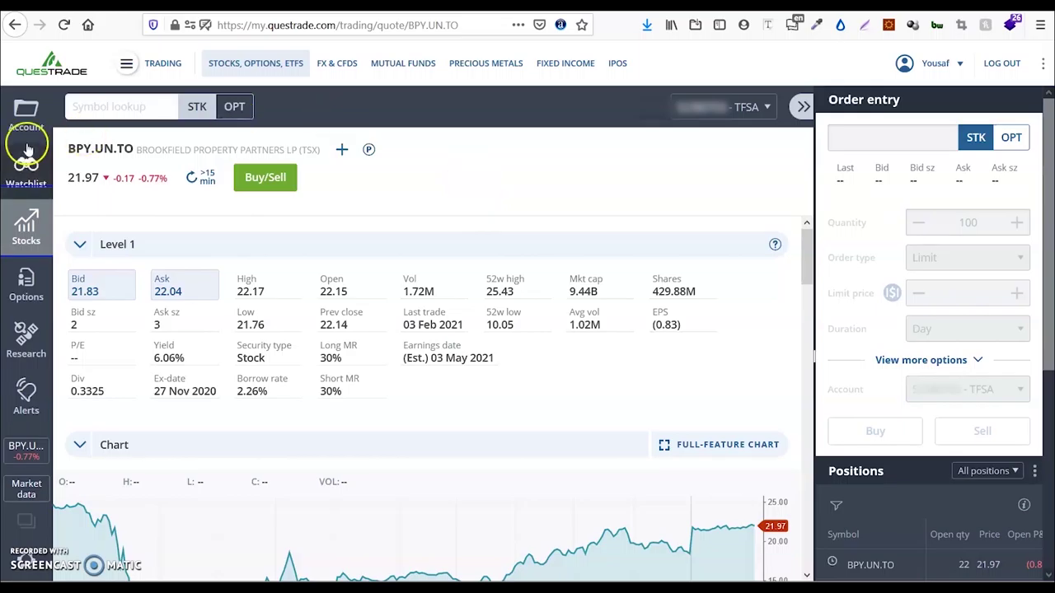
Look up 'APPLE' and open the AAPL Apple Inc Level 1 quote
{"action": "left_click", "coordinate": [71, 106]}
{"action": "type", "text": "APPLE"}
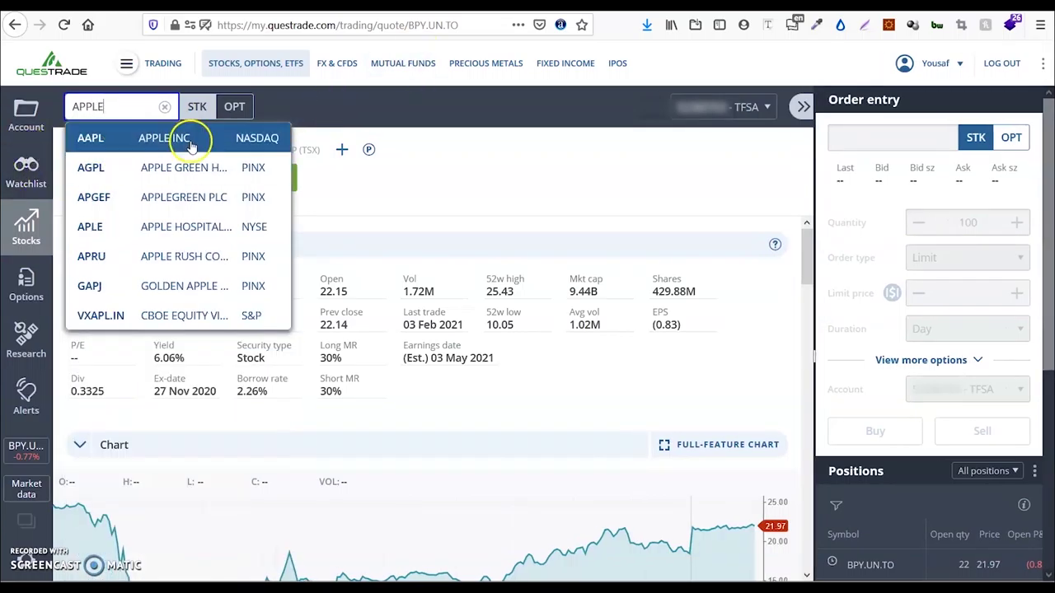
{"action": "left_click", "coordinate": [185, 142]}
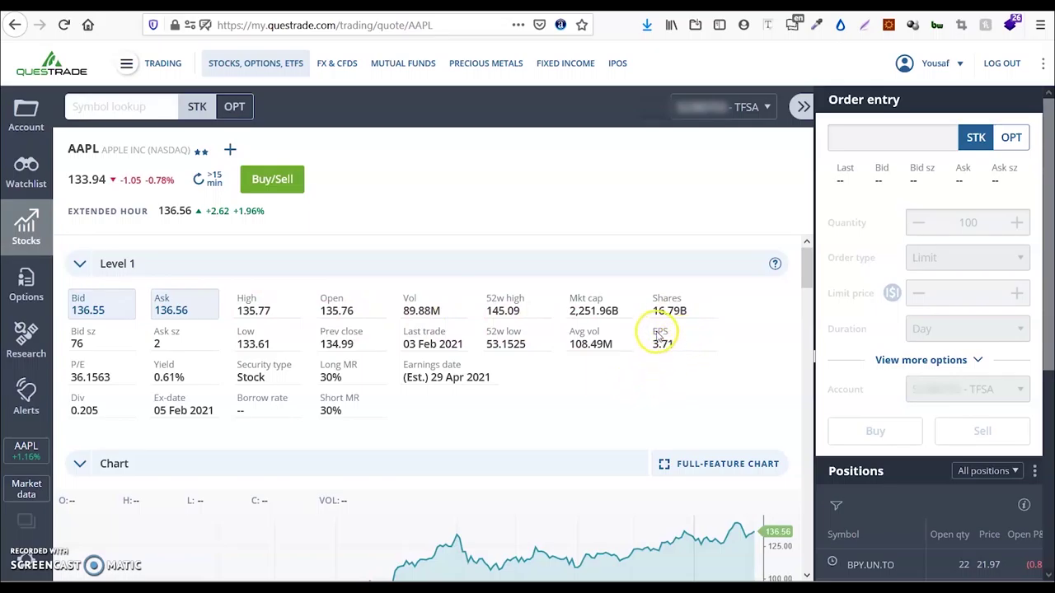
Scroll down the AAPL quote page to its one-year price chart
{"action": "scroll", "coordinate": [404, 377], "scroll_direction": "down", "scroll_amount": 2}
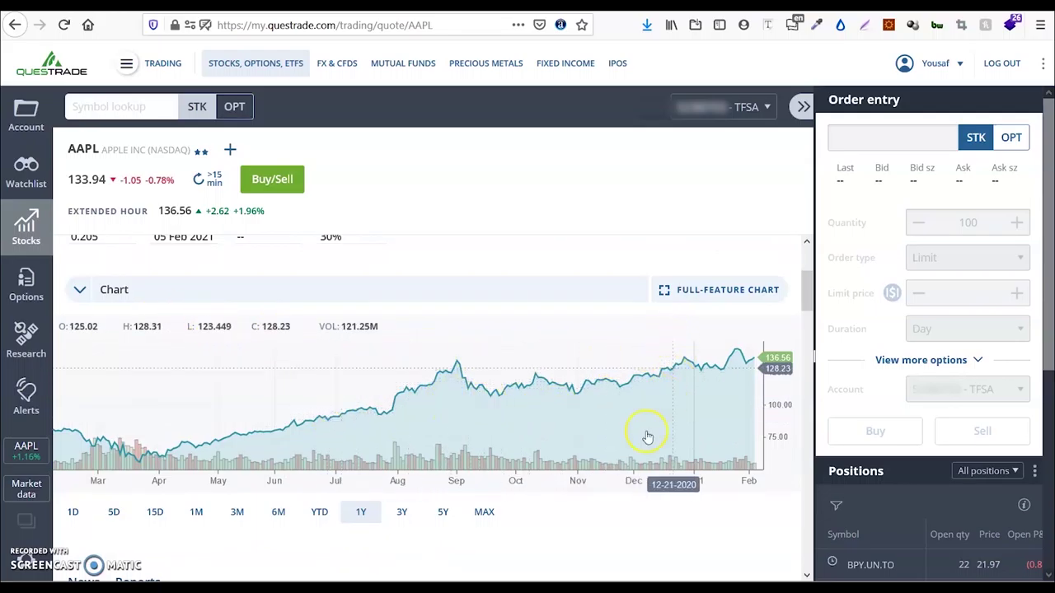
{"action": "left_click", "coordinate": [75, 513]}
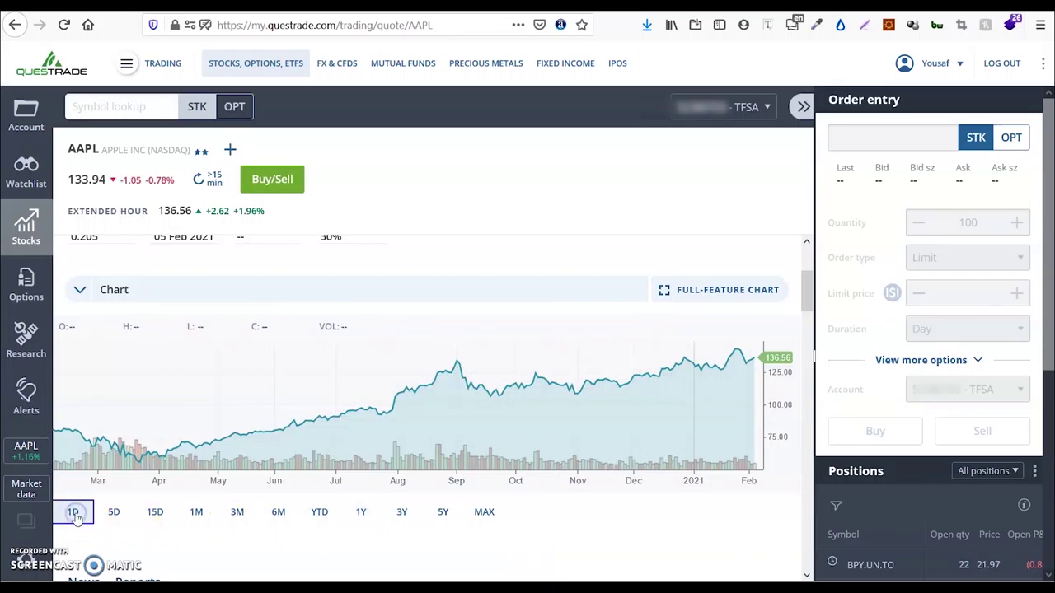
{"action": "left_click", "coordinate": [114, 514]}
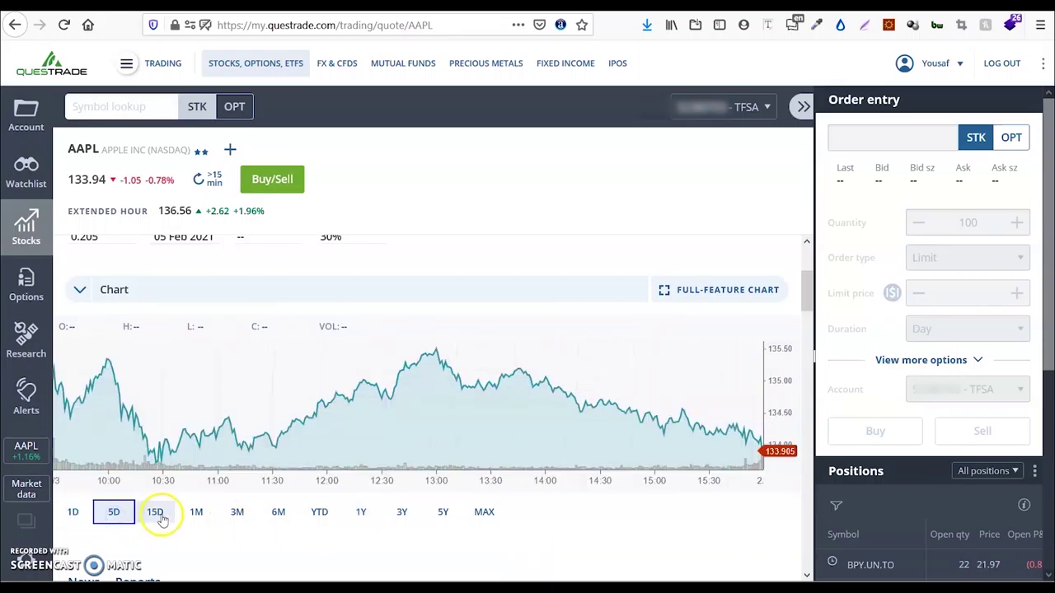
{"action": "left_click", "coordinate": [362, 523]}
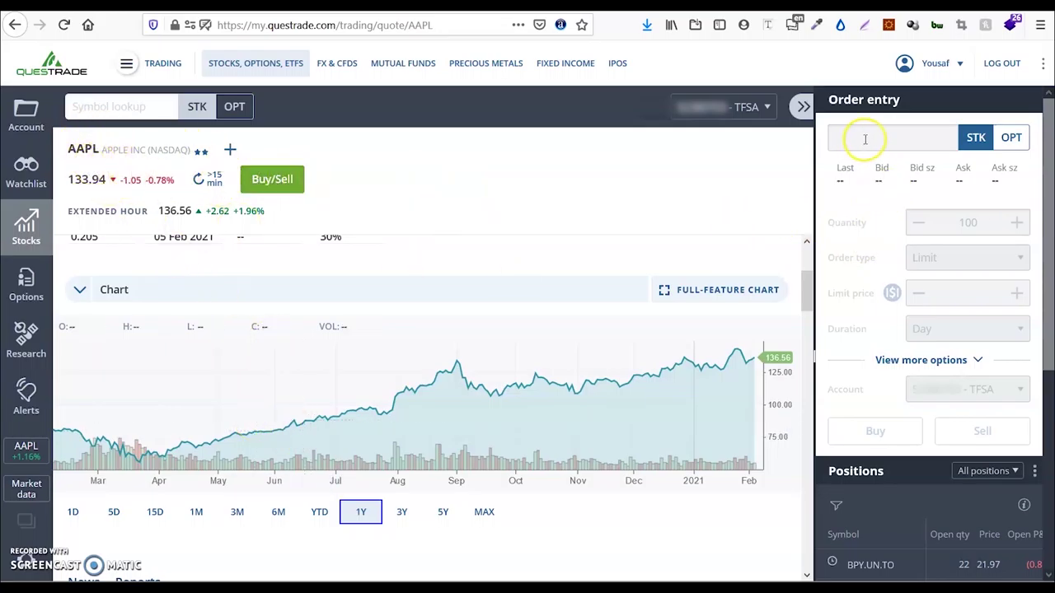
Load NWH.UN.TO from the recently quoted symbols into order entry
{"action": "left_click", "coordinate": [281, 185]}
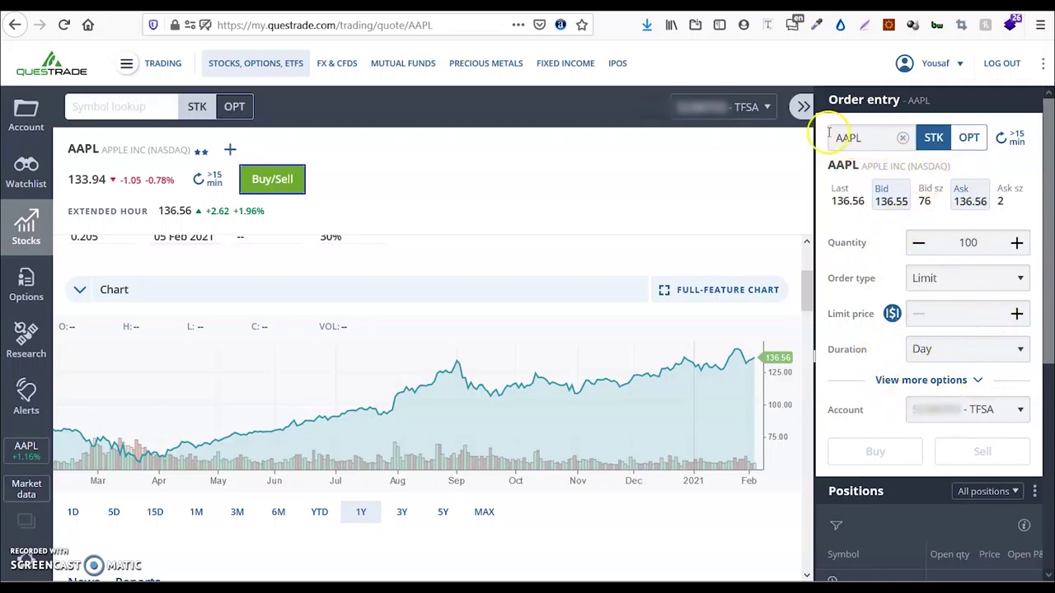
{"action": "left_click", "coordinate": [869, 137]}
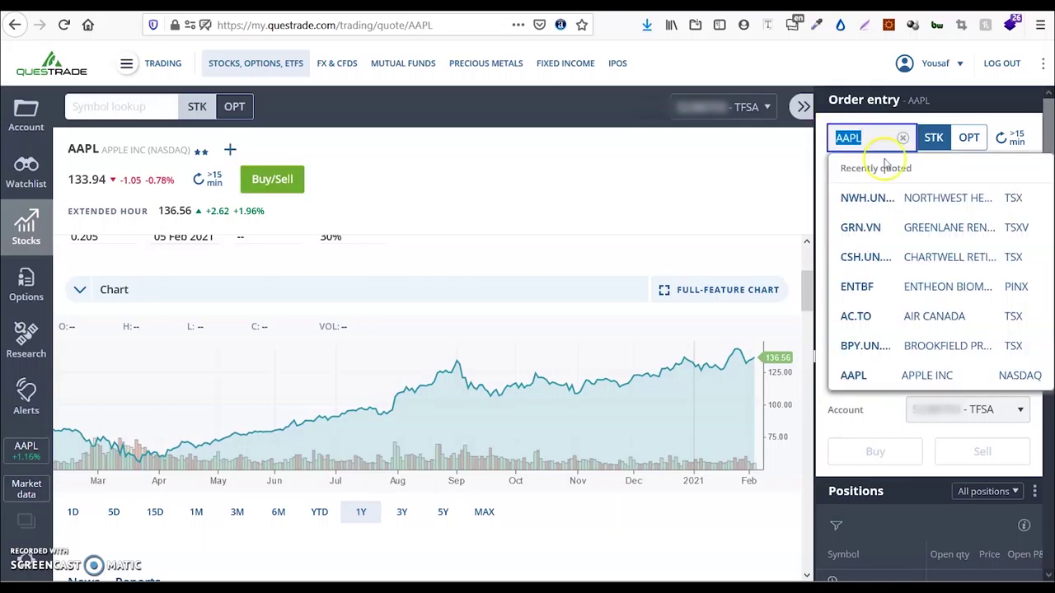
{"action": "left_click", "coordinate": [862, 199]}
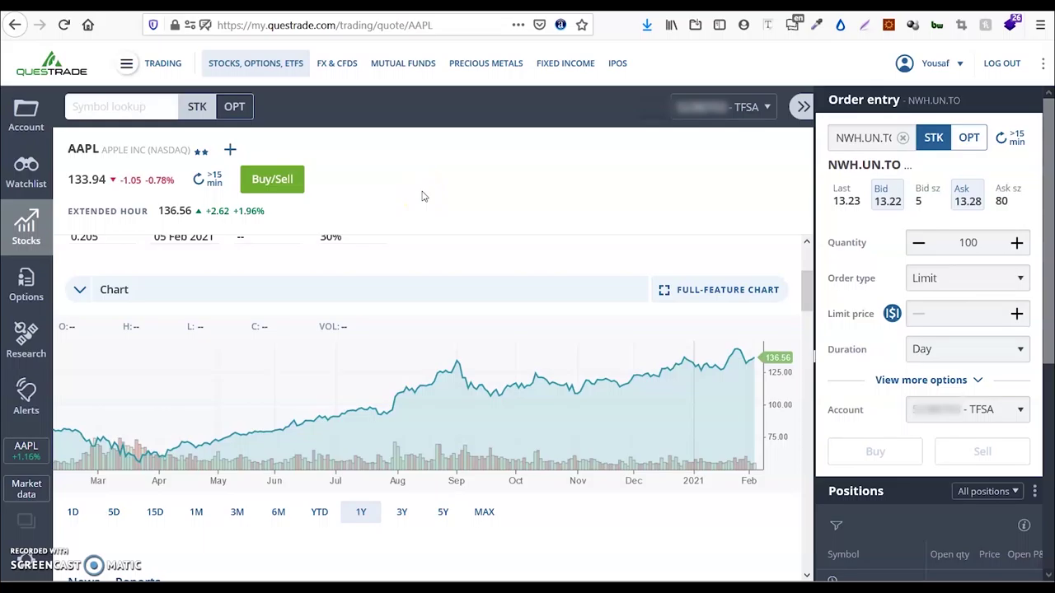
{"action": "left_click", "coordinate": [26, 346]}
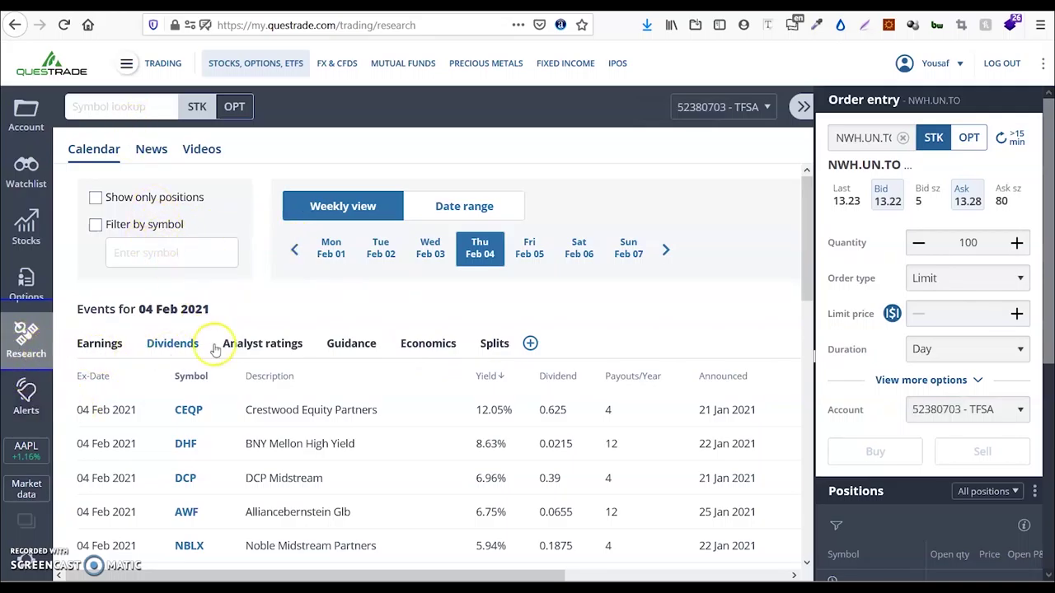
Browse the research events calendar and latest market news, then bring up the price Alerts page
{"action": "scroll", "coordinate": [277, 330], "scroll_direction": "down", "scroll_amount": 2}
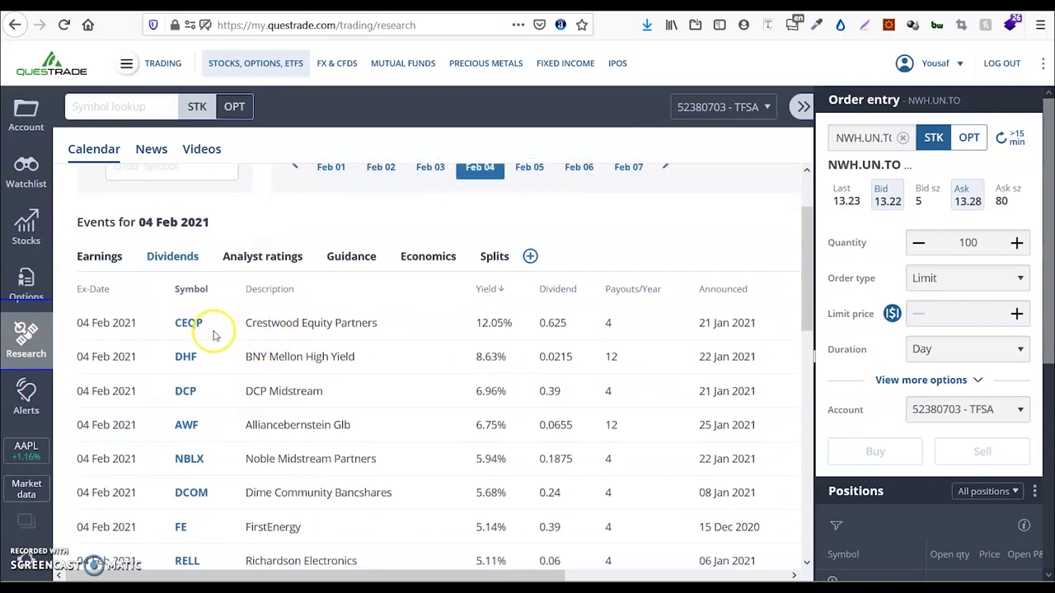
{"action": "scroll", "coordinate": [206, 342], "scroll_direction": "up", "scroll_amount": 2}
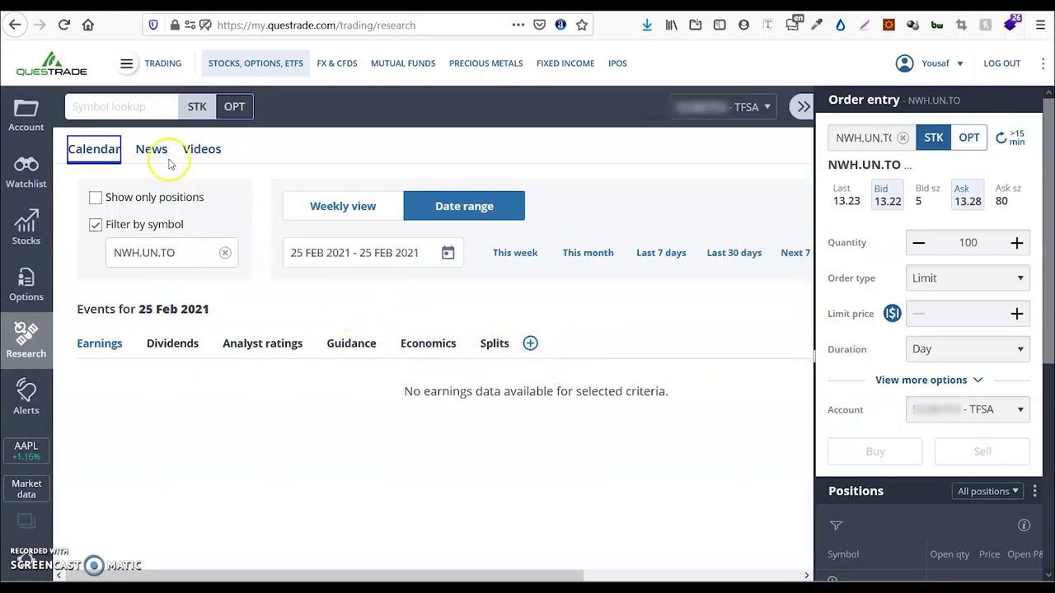
{"action": "left_click", "coordinate": [154, 149]}
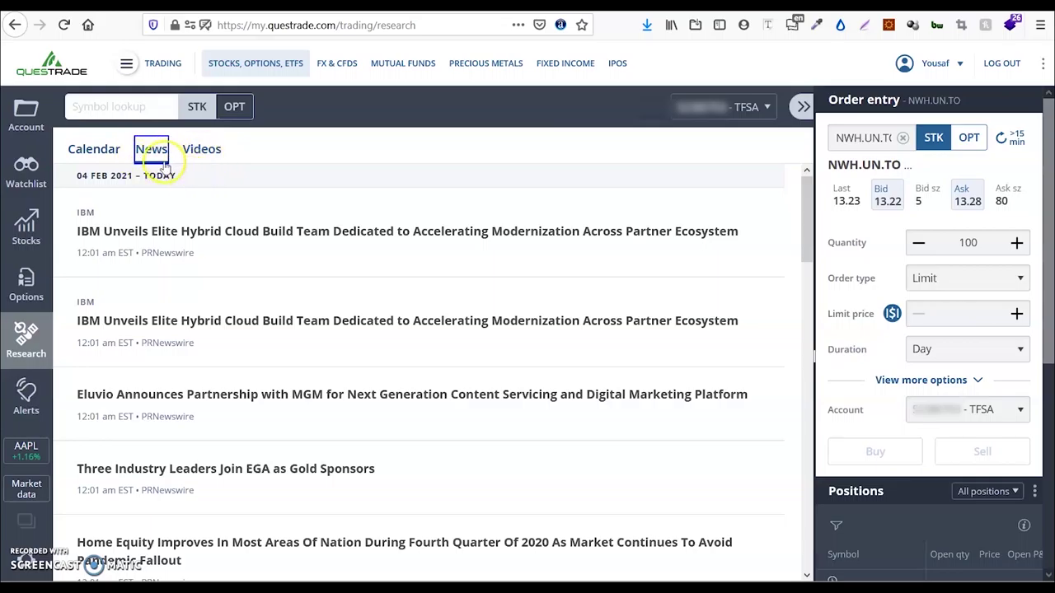
{"action": "left_click", "coordinate": [103, 153]}
{"action": "left_click", "coordinate": [25, 394]}
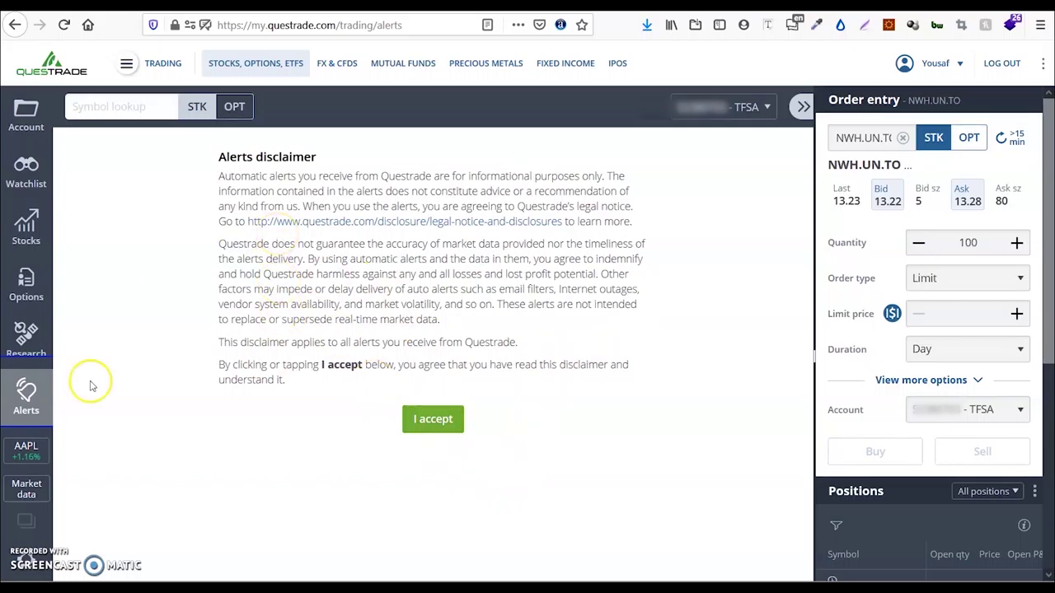
Review positions and balances beside the AAPL quote, then return to the heath care watchlist
{"action": "left_click", "coordinate": [33, 494]}
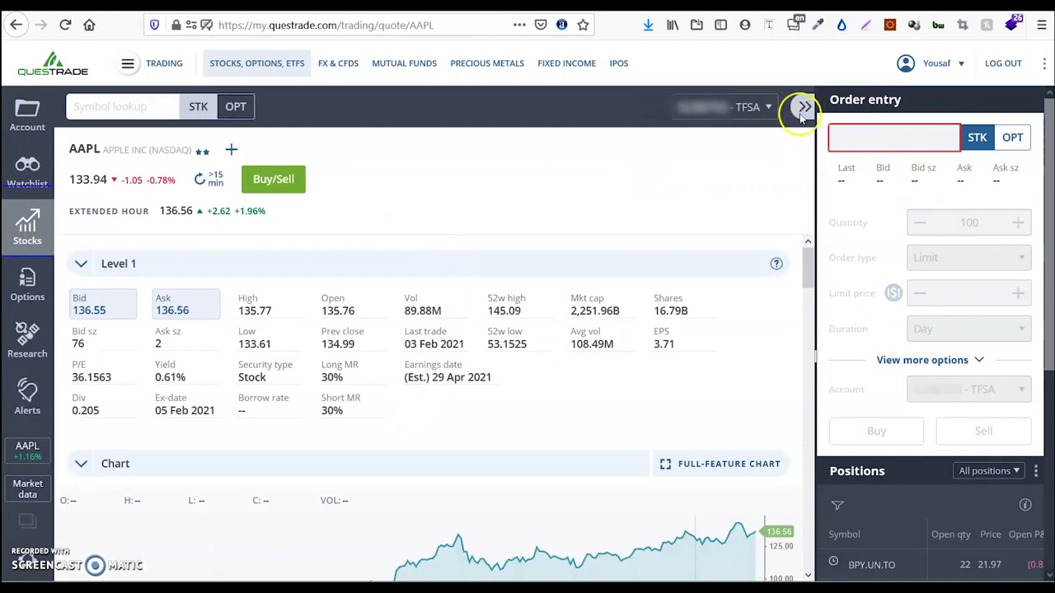
{"action": "left_click", "coordinate": [803, 106]}
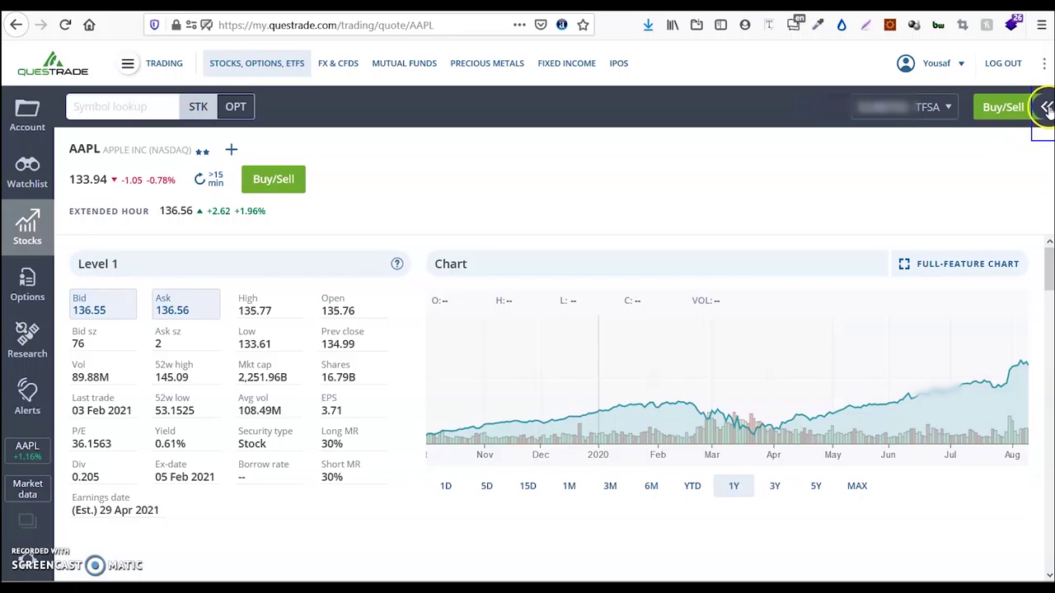
{"action": "left_click", "coordinate": [1046, 108]}
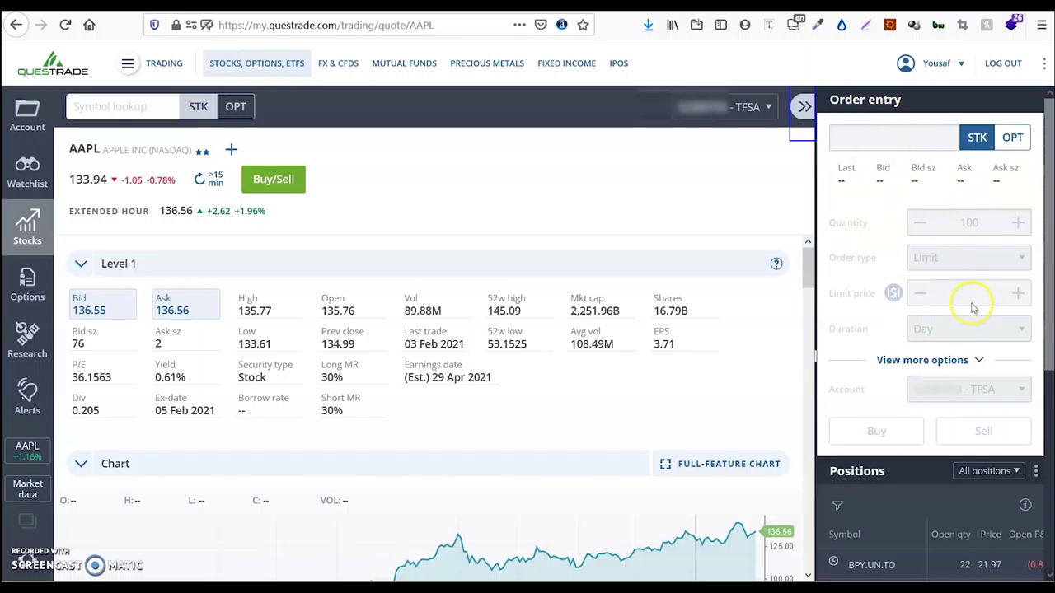
{"action": "scroll", "coordinate": [980, 305], "scroll_direction": "down", "scroll_amount": 4}
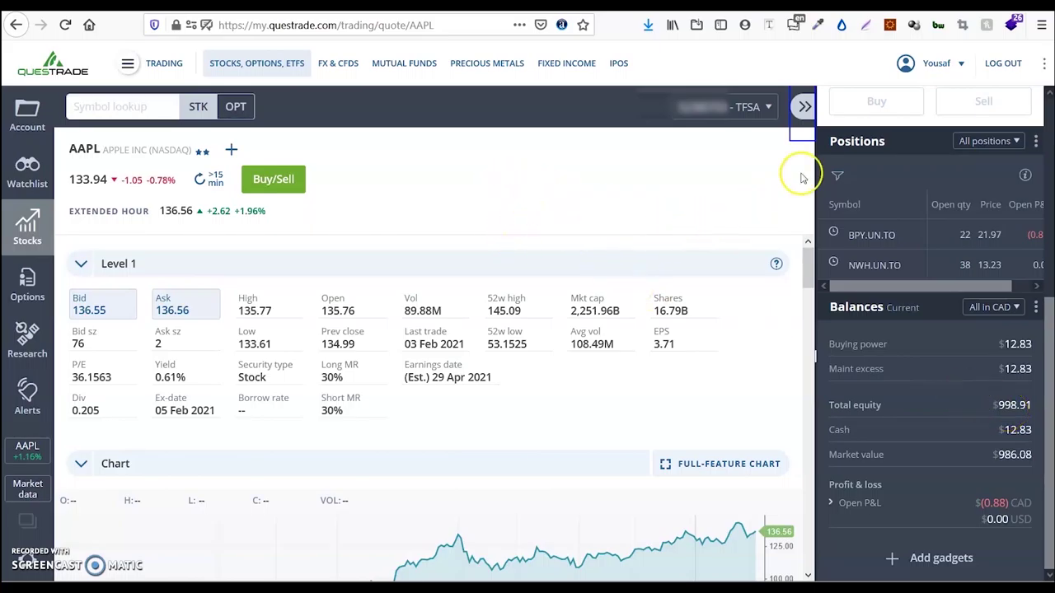
{"action": "left_click", "coordinate": [805, 106]}
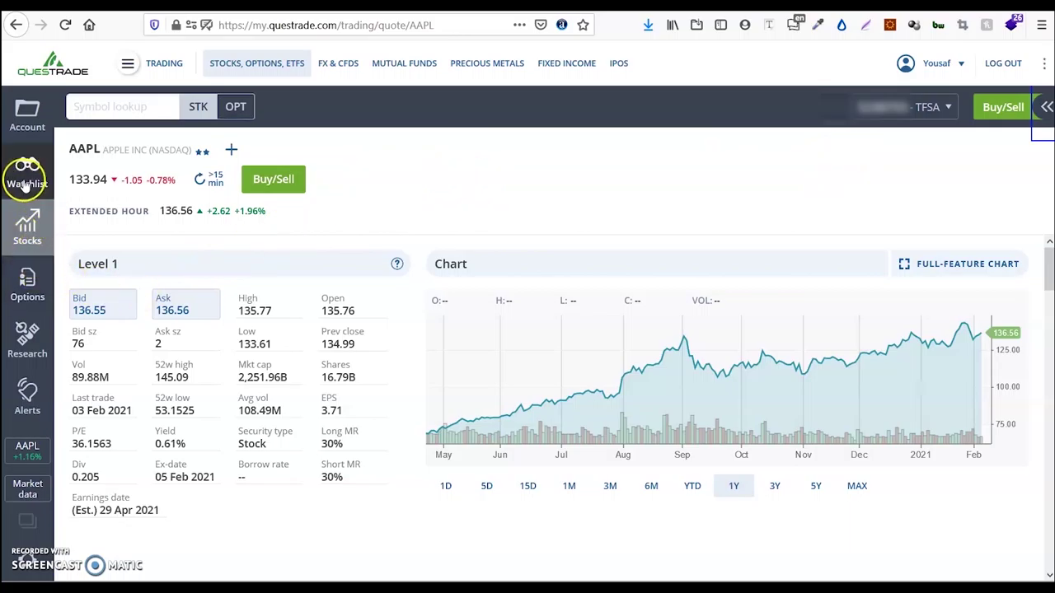
{"action": "left_click", "coordinate": [25, 183]}
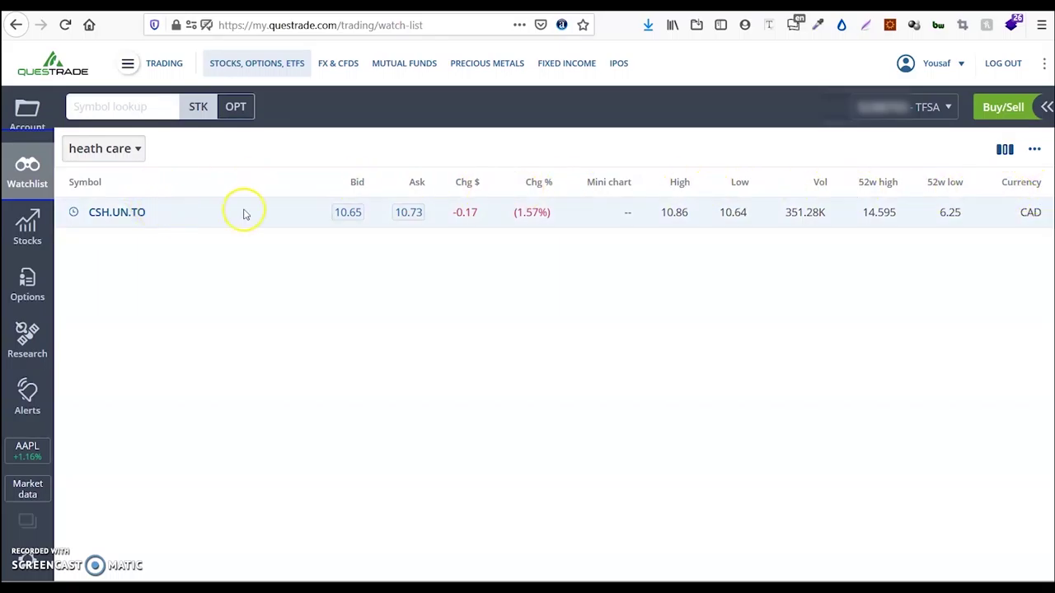
Show the TFSA holdings: BPY.UN.TO at 48.39% and NWH.UN.TO at 50.33% of the portfolio
{"action": "left_click", "coordinate": [29, 117]}
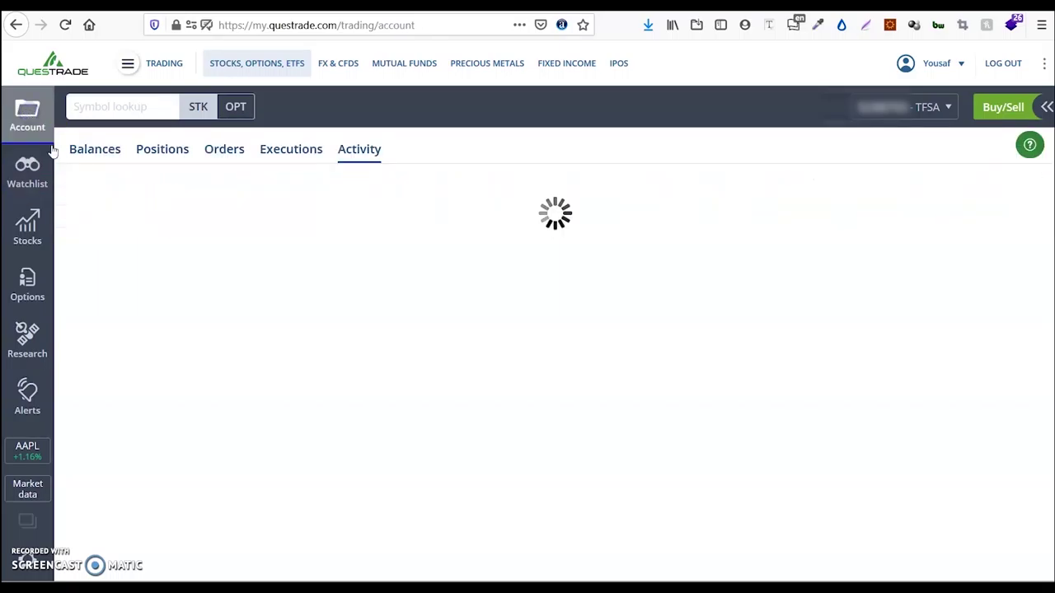
{"action": "left_click", "coordinate": [180, 156]}
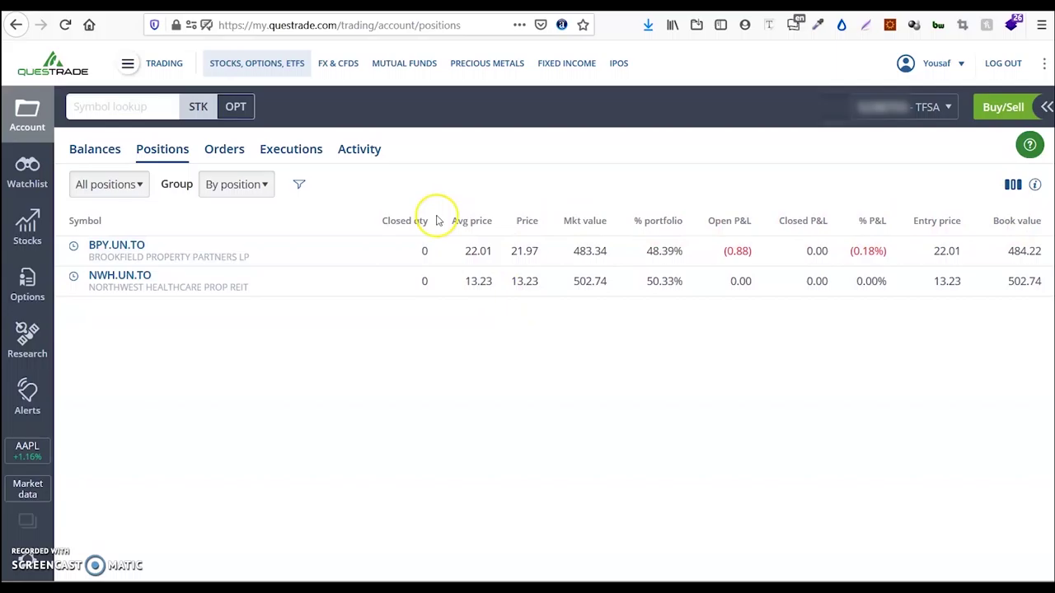
{"action": "mouse_move", "coordinate": [415, 227]}
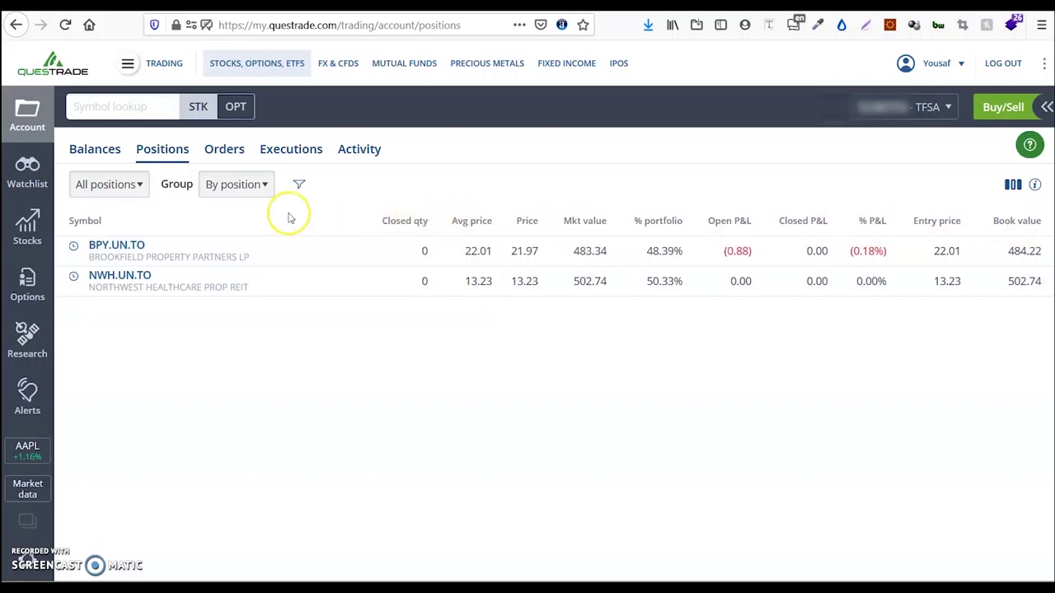
Review TFSA balances: equity $998.91 CAD, cash $12.83, market value $986.08, day P&L $(5.64)
{"action": "left_click", "coordinate": [93, 153]}
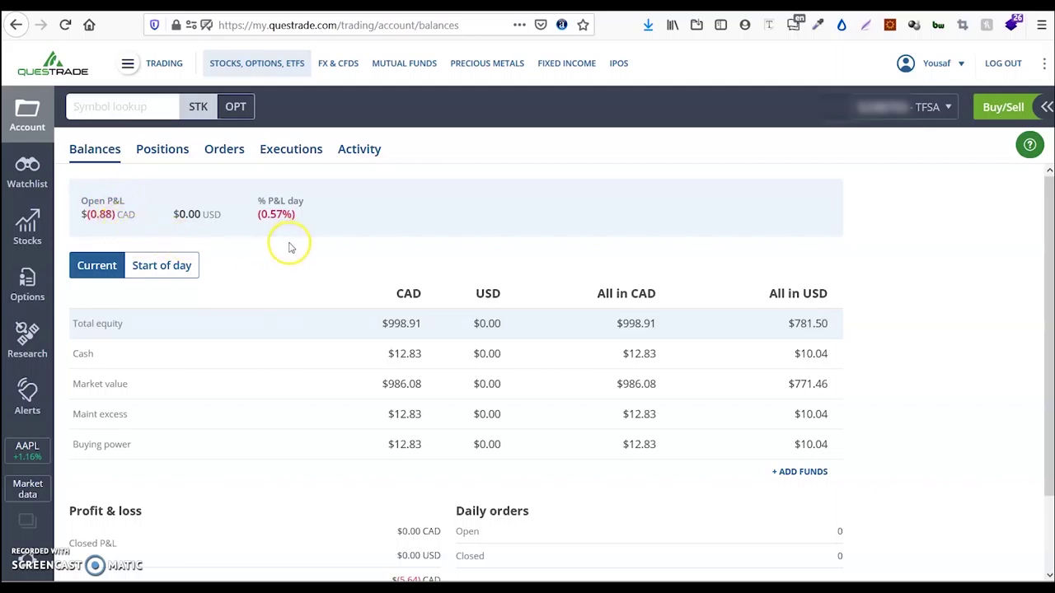
{"action": "scroll", "coordinate": [288, 247], "scroll_direction": "down", "scroll_amount": 1}
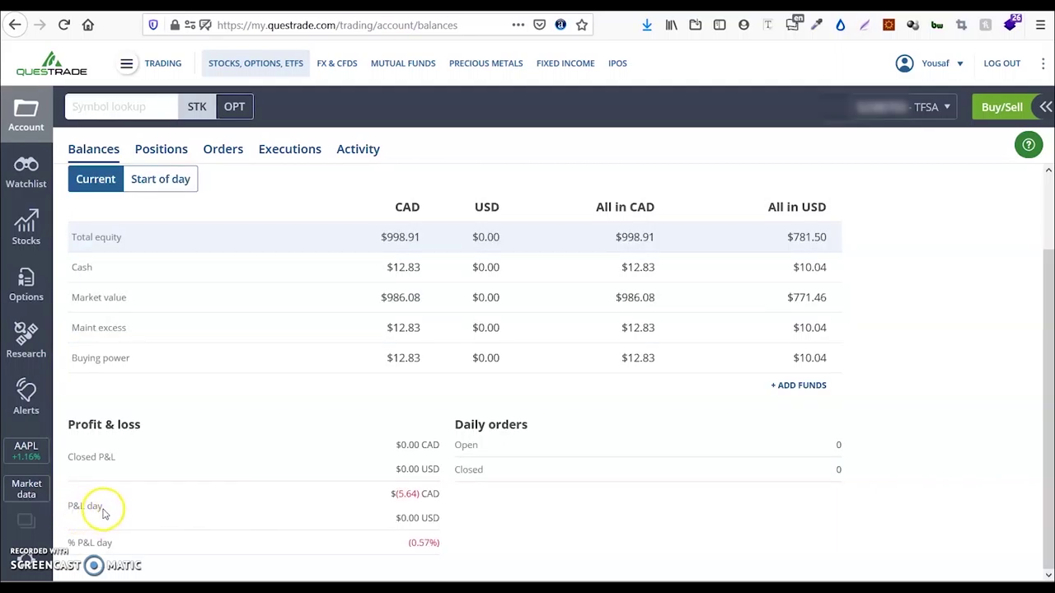
{"action": "mouse_move", "coordinate": [107, 515]}
{"action": "left_click", "coordinate": [417, 252]}
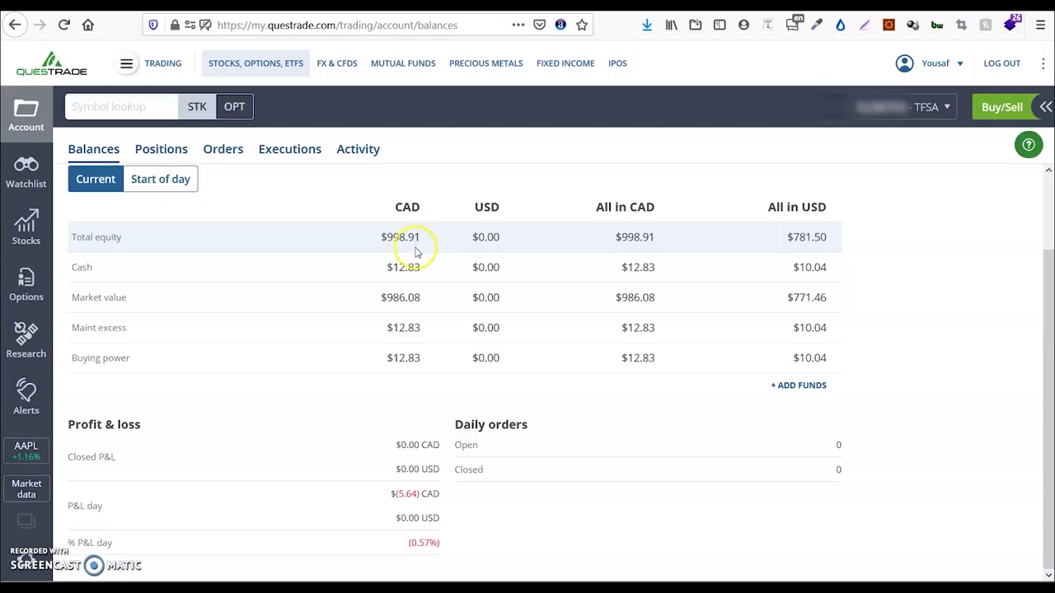
{"action": "left_click", "coordinate": [401, 232]}
{"action": "left_click", "coordinate": [394, 219]}
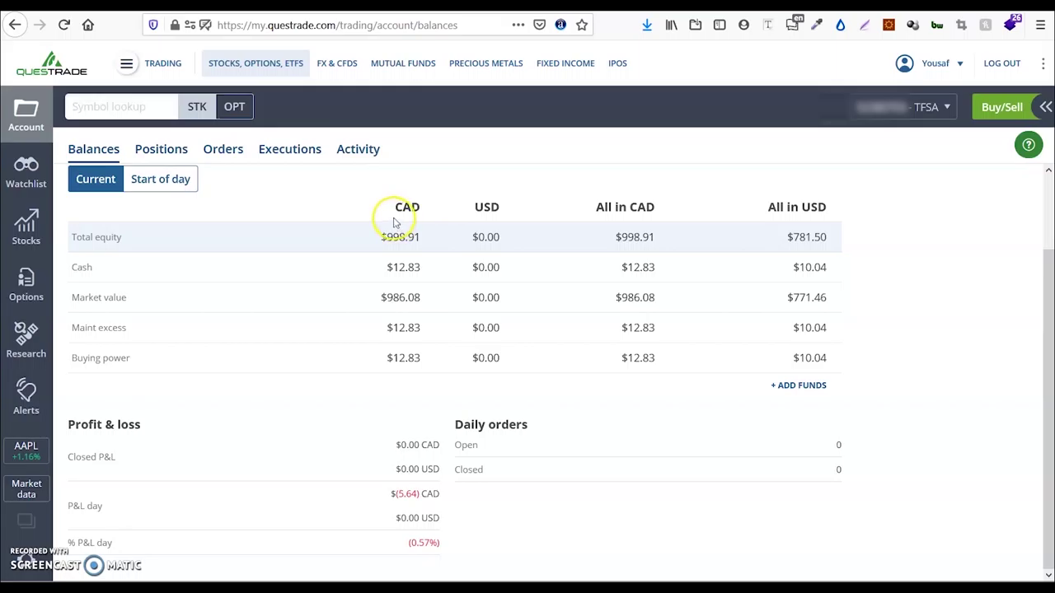